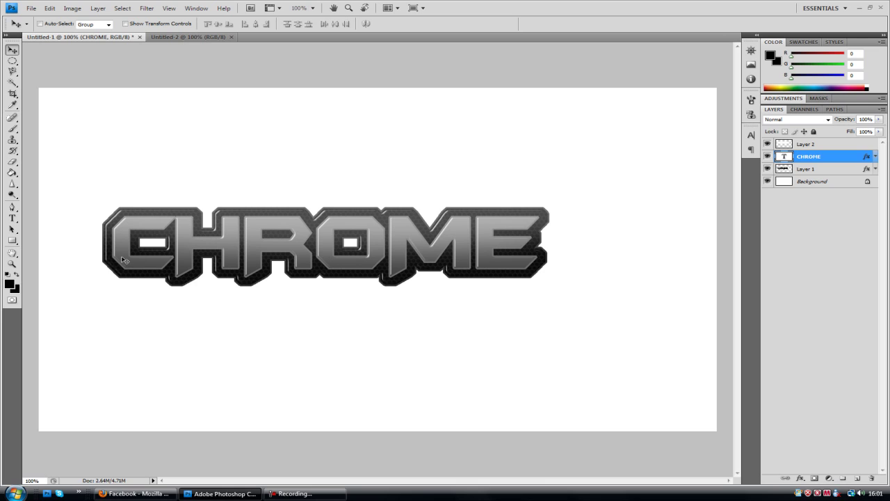
Cancel the new-document dialog and switch to the blank Untitled-2 document
left_click(29, 14)
left_click(40, 20)
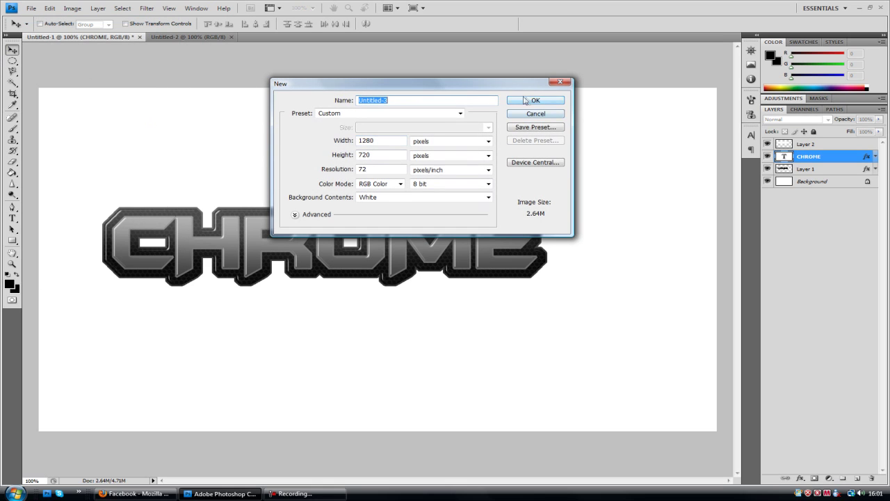
left_click(541, 116)
left_click(202, 38)
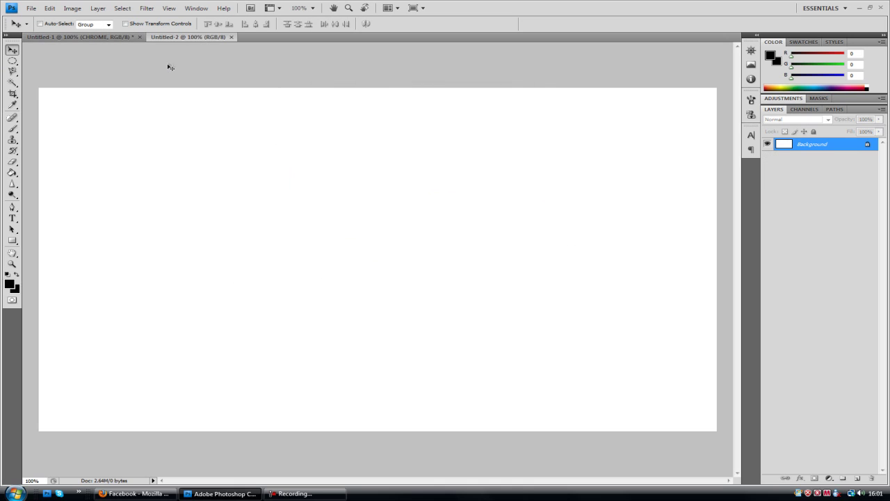
Type the word CHROME on the canvas with the Type tool
left_click(12, 217)
left_click(177, 226)
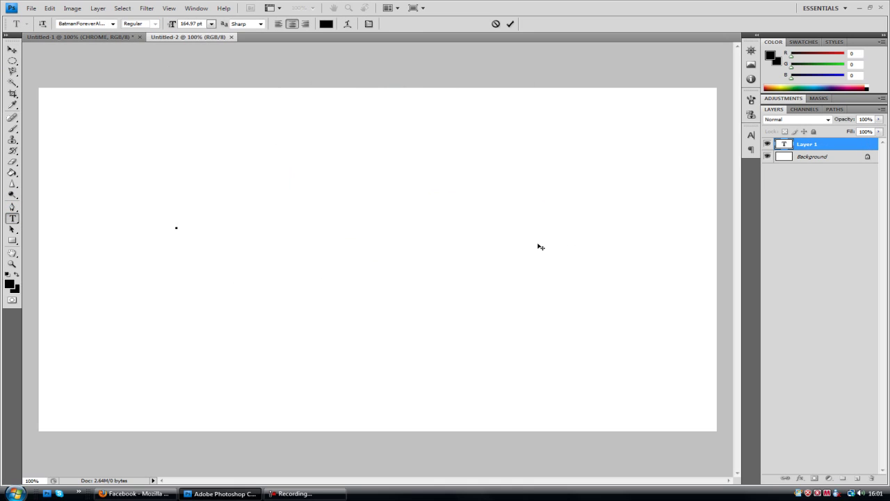
type("CHROME")
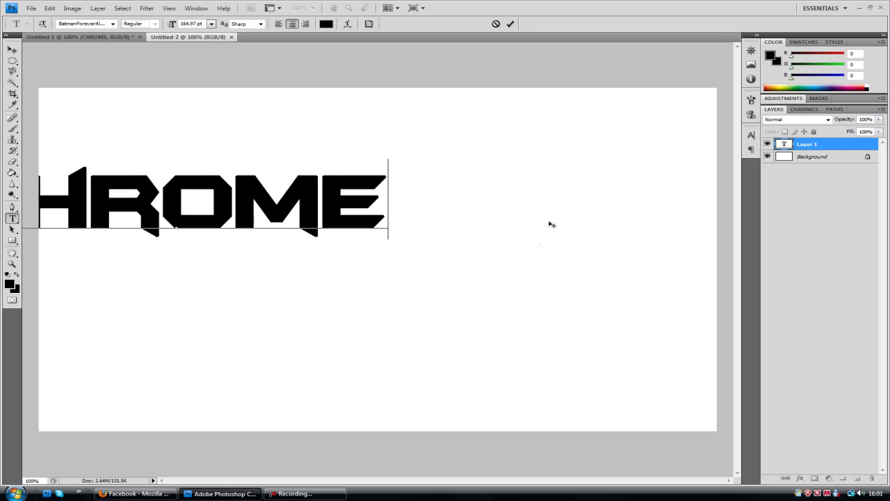
Colour the CHROME text dark grey 242424 and centre it on the canvas
double_click(182, 194)
left_click(326, 23)
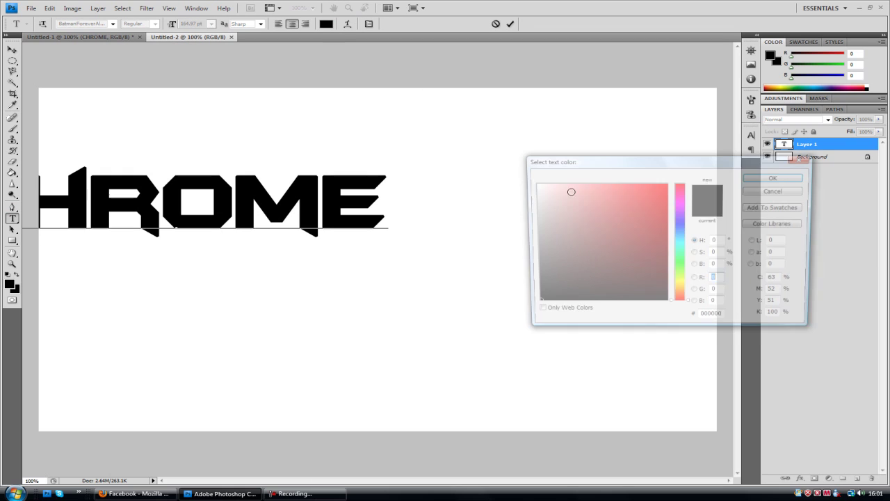
left_click_drag(555, 292, 526, 295)
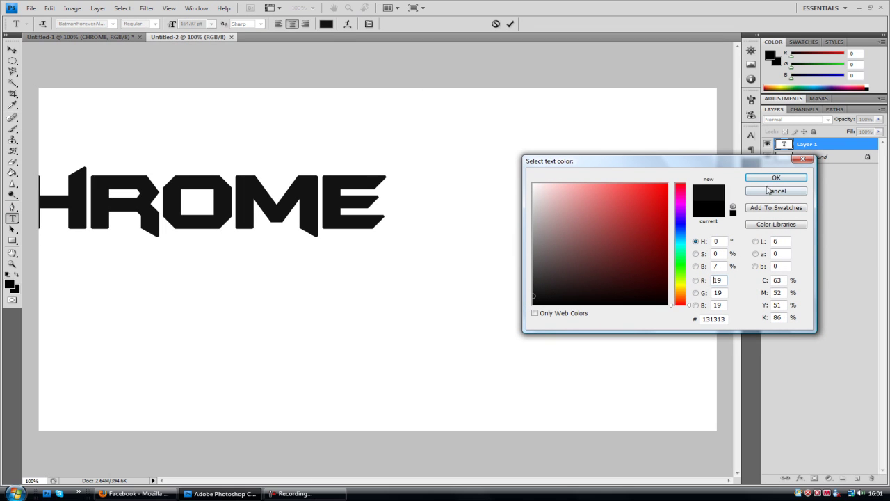
left_click(509, 299)
left_click(527, 293)
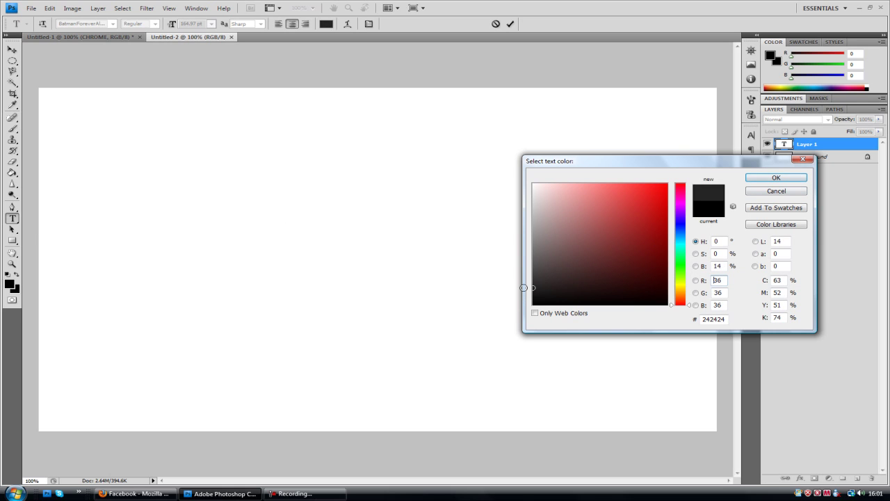
left_click(776, 177)
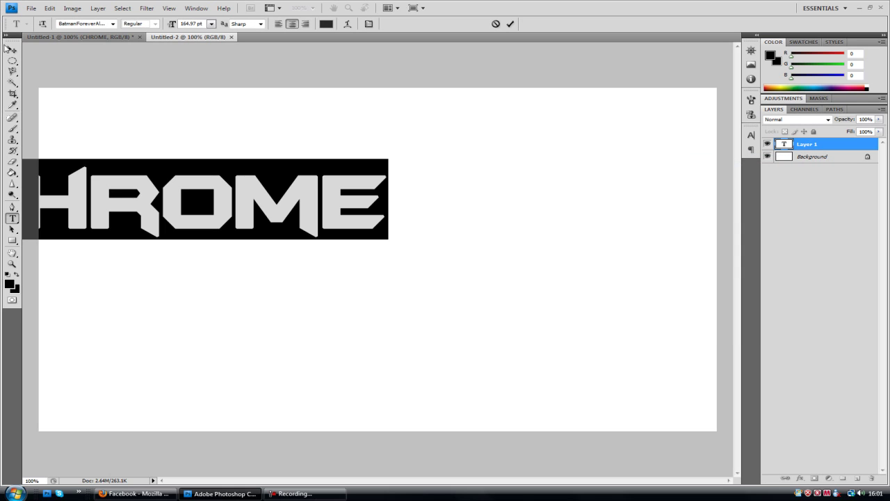
left_click(12, 49)
left_click_drag(245, 196, 426, 248)
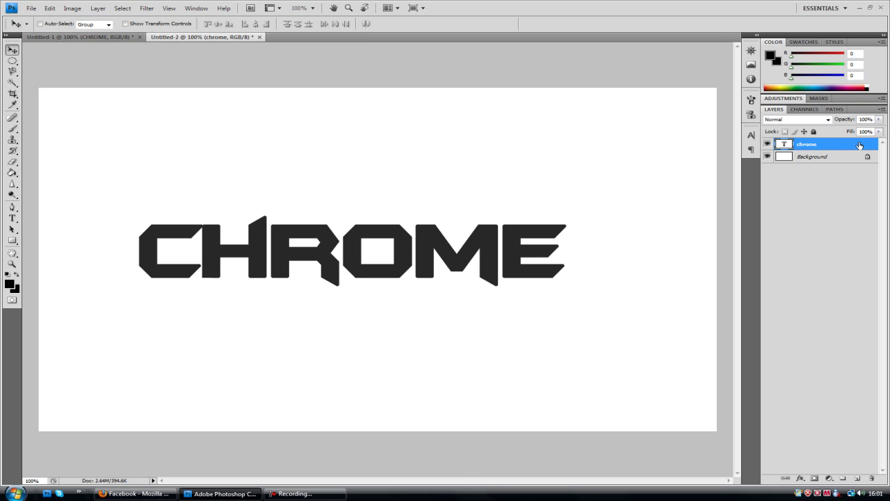
Add a thick black Stroke layer style to the CHROME text
double_click(859, 145)
left_click(499, 222)
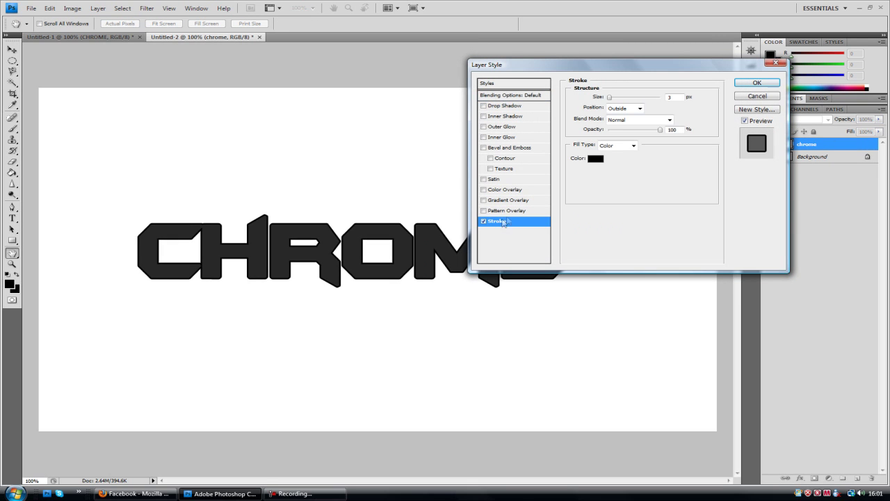
left_click_drag(610, 98, 617, 104)
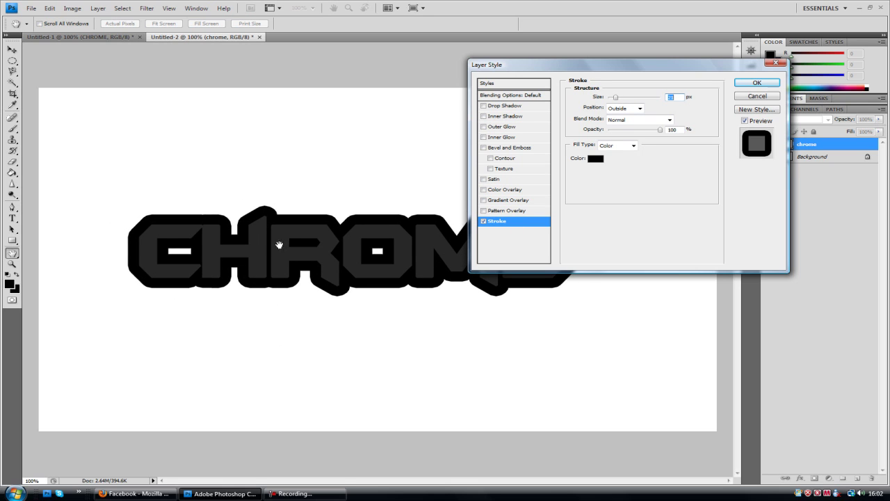
left_click(741, 84)
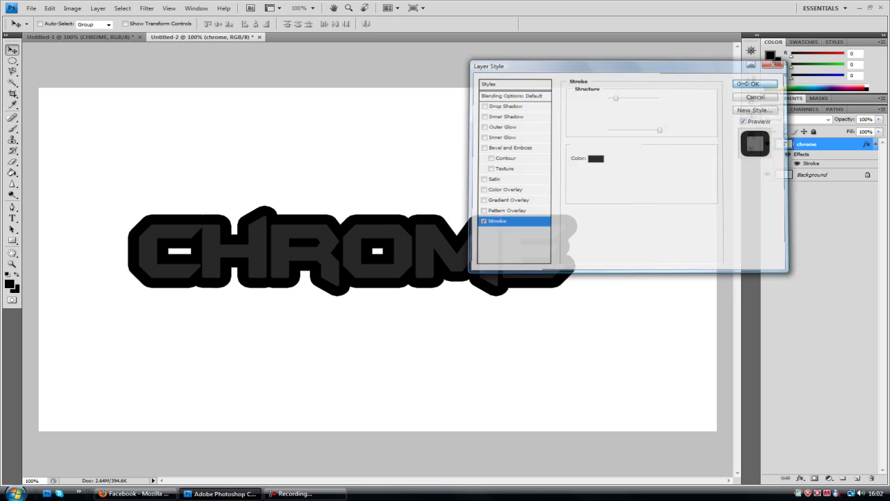
Compare with the finished Untitled-1 example, then return to the work-in-progress document
left_click(120, 38)
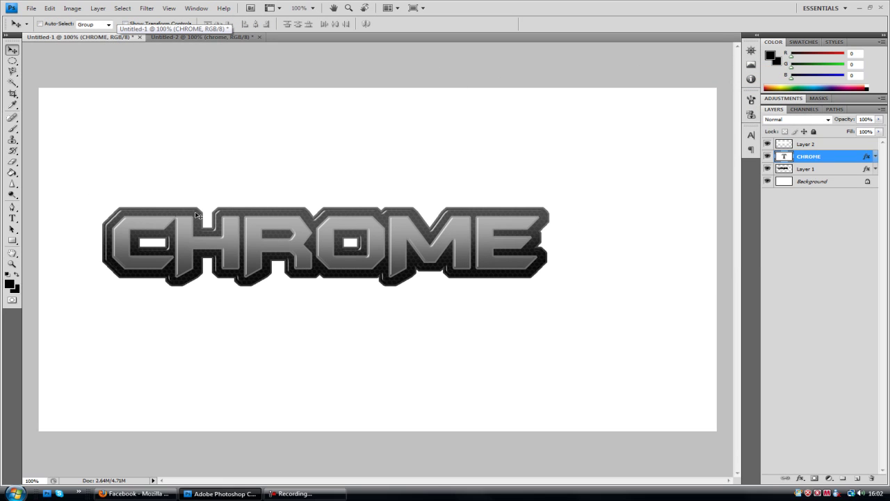
left_click(166, 38)
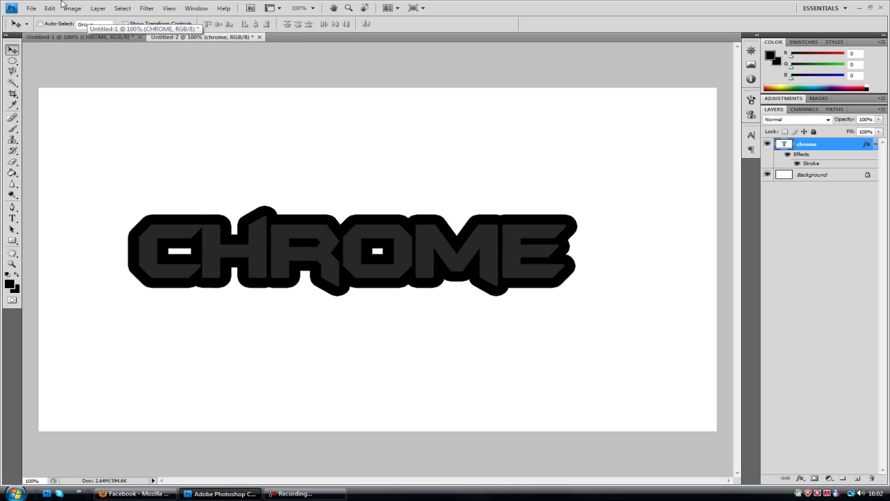
left_click(55, 38)
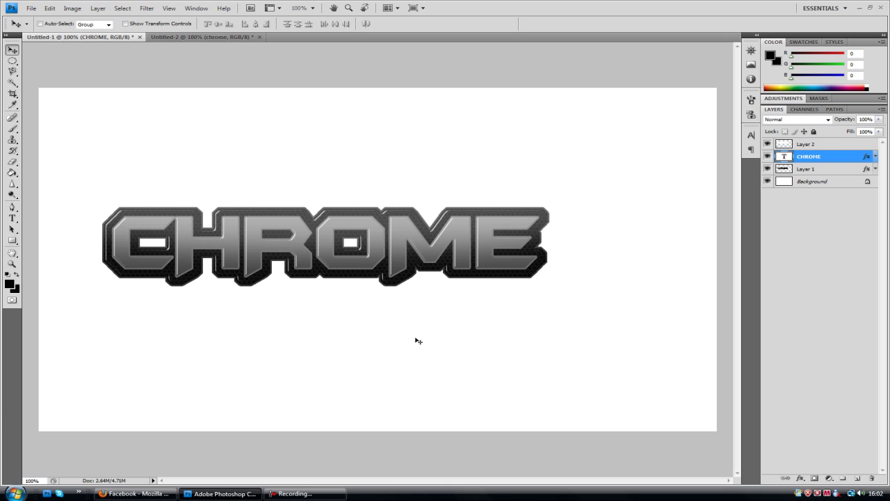
left_click(178, 37)
Create a new 1280×720 blank document
left_click(31, 7)
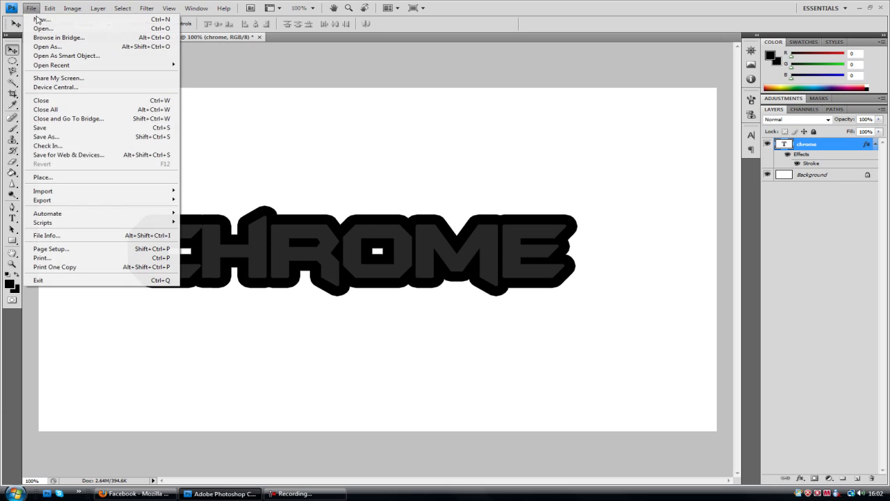
left_click(41, 18)
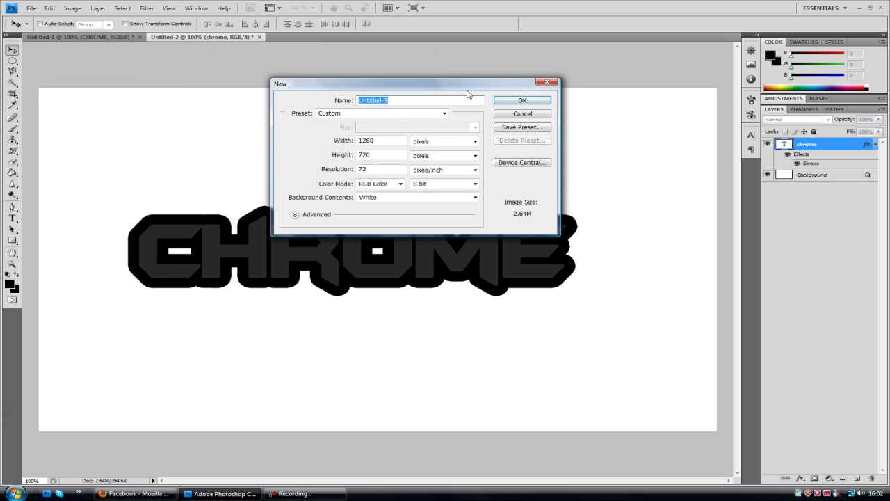
left_click(536, 103)
Type CHROME on the new canvas, commit it, and move it to the centre
left_click(12, 218)
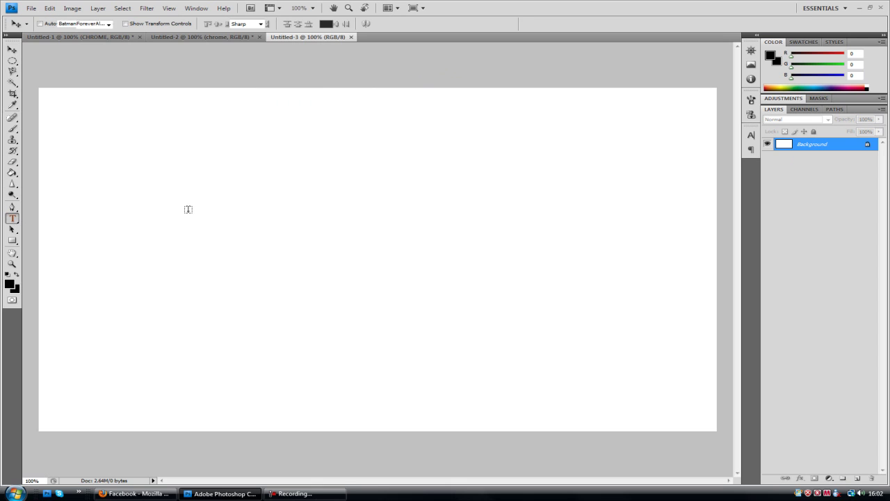
left_click(199, 241)
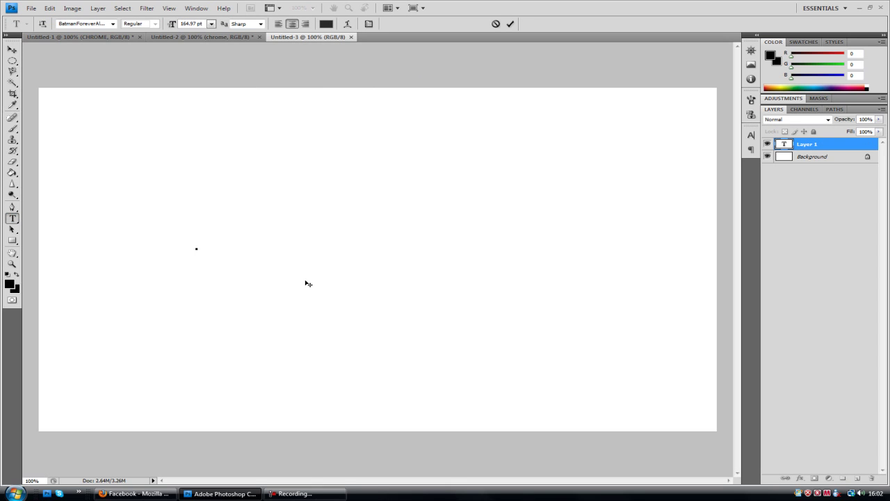
type("CHROME")
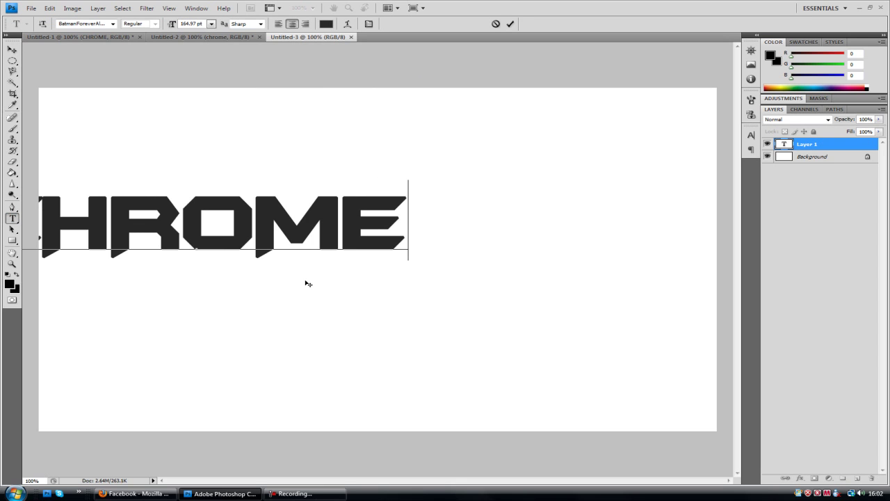
key("ctrl+Return")
key("v")
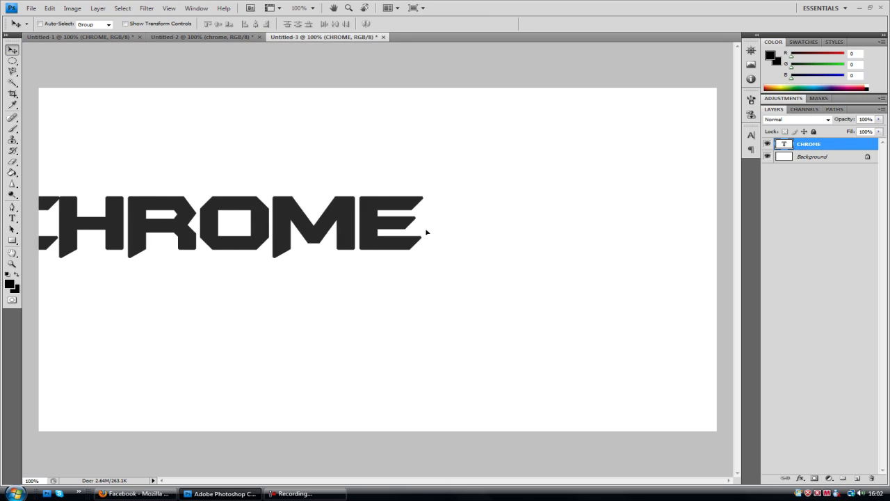
left_click_drag(427, 232, 463, 264)
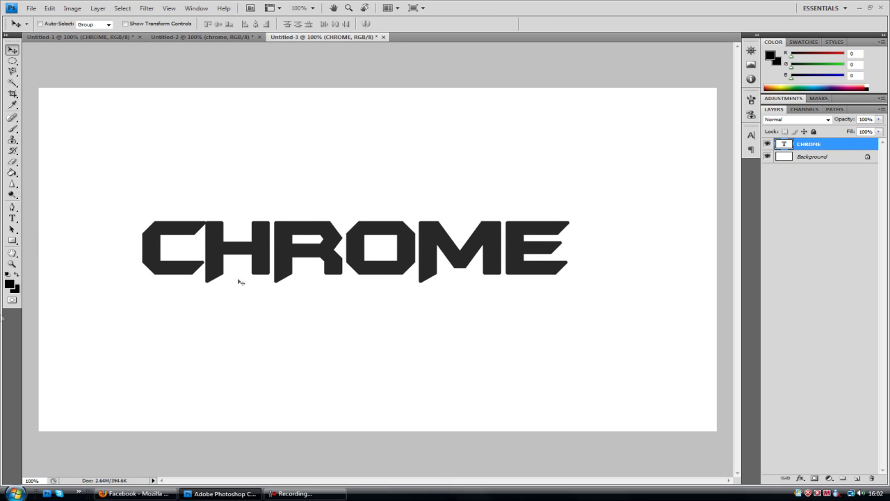
Select all the CHROME letters with the Magic Wand
left_click(12, 82)
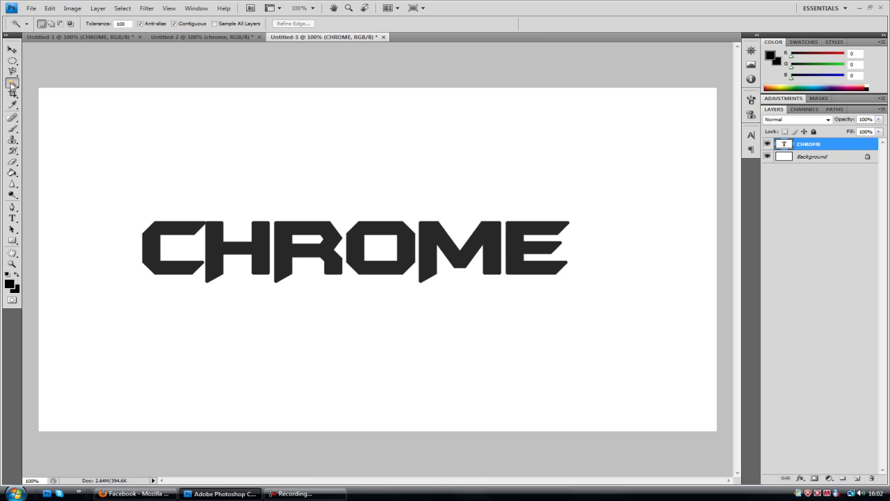
left_click(180, 228)
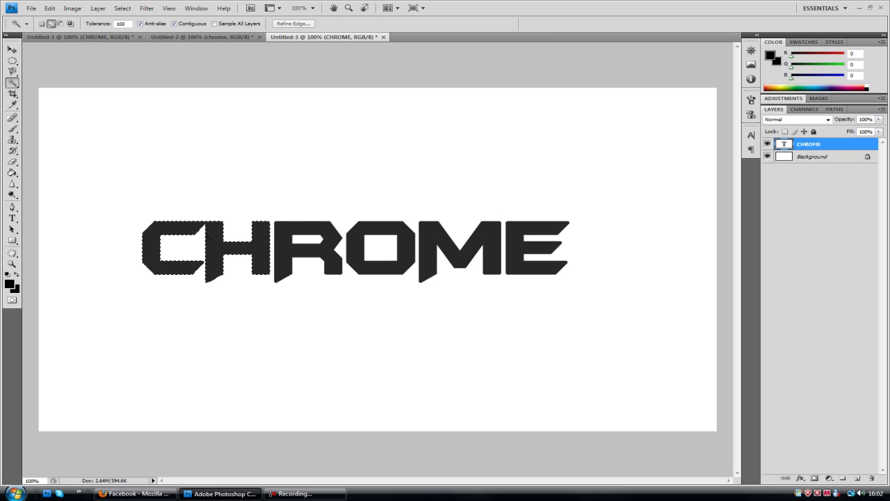
left_click(261, 243, "shift")
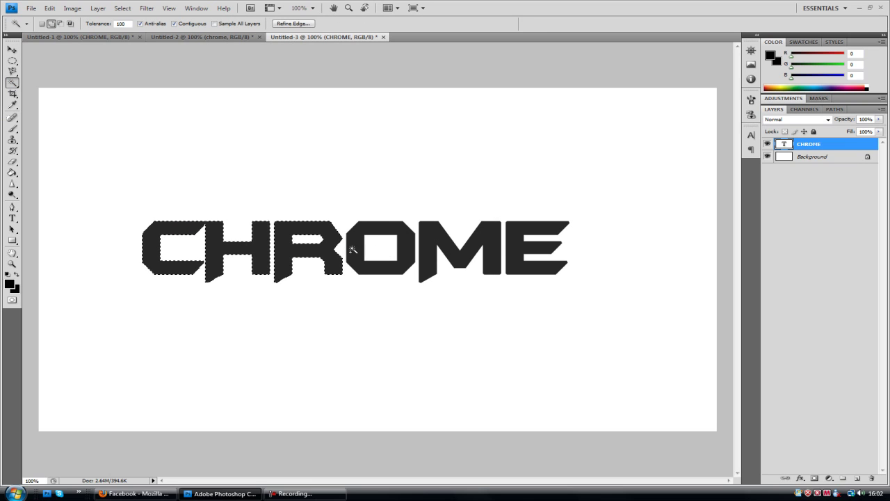
left_click(519, 251, "shift")
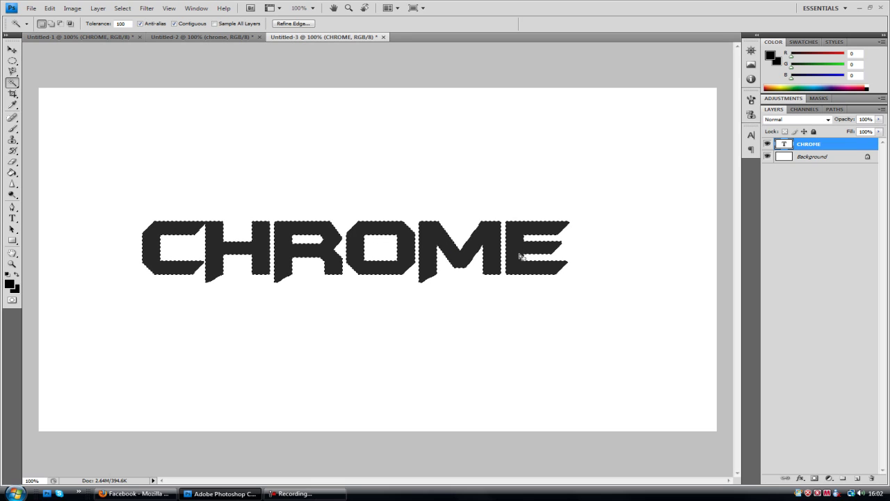
Expand the letter selection by 15 pixels and add an empty new layer
left_click(123, 8)
mouse_move(167, 114)
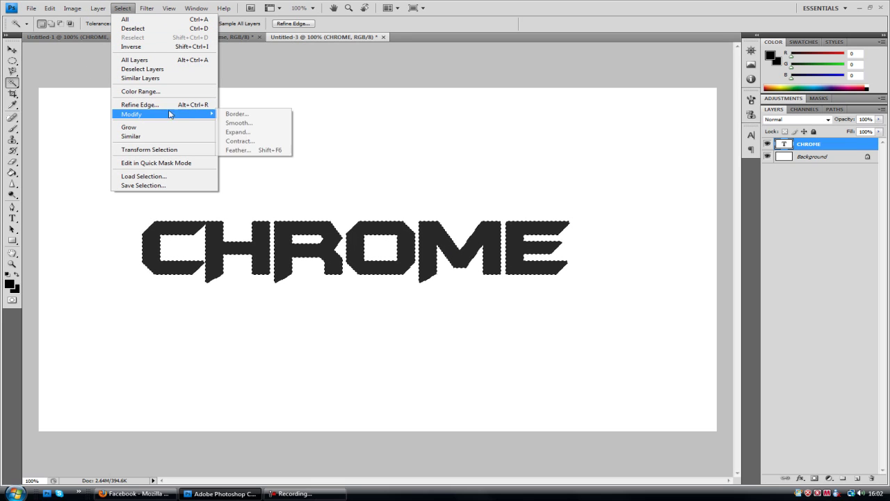
left_click(262, 133)
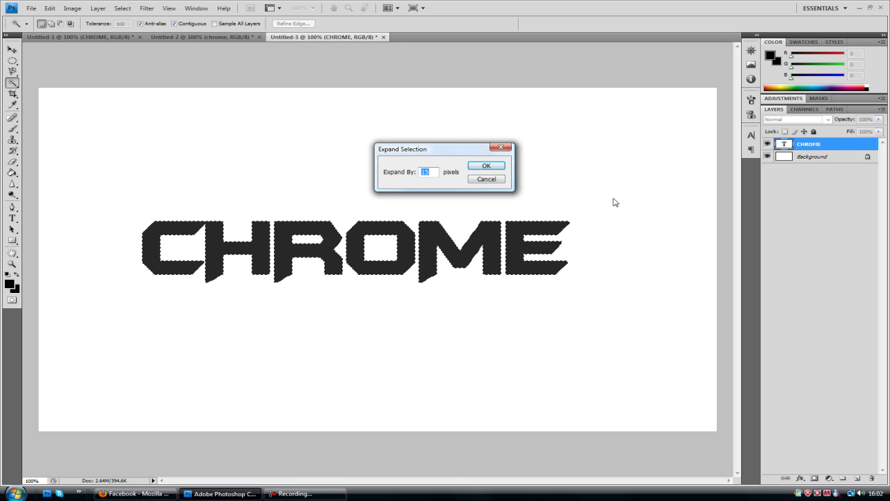
left_click(496, 169)
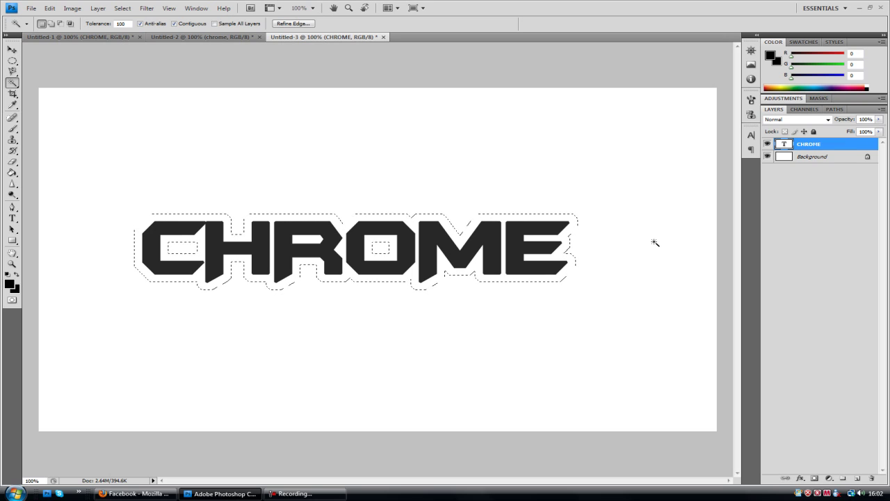
left_click(857, 479)
Move Layer 1 below CHROME, fill the expanded selection black, then switch to Untitled-2
left_click_drag(785, 149, 834, 164)
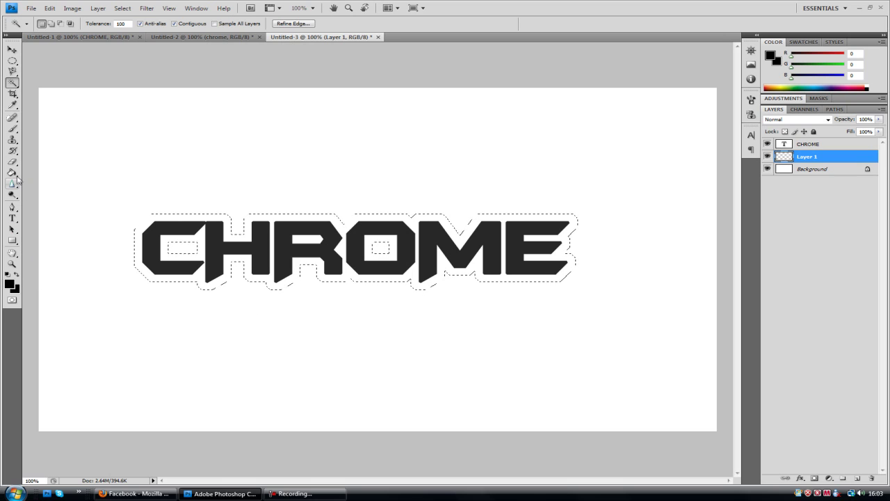
left_click(13, 172)
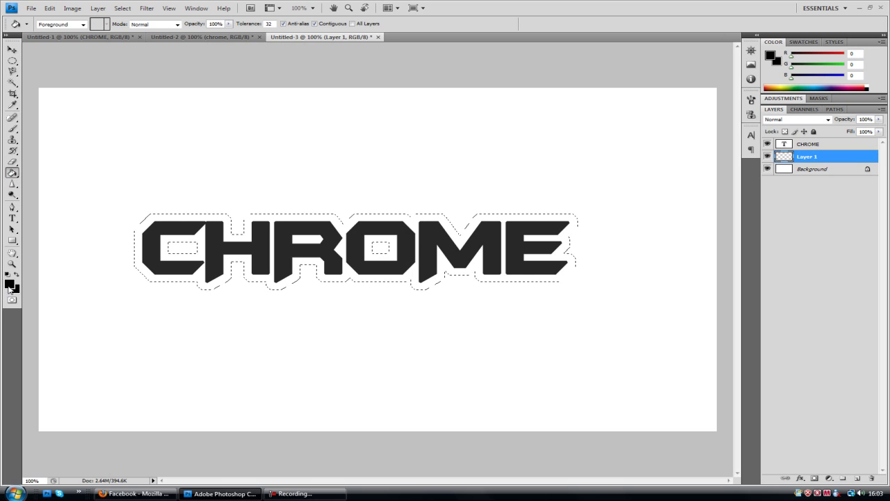
left_click(161, 218)
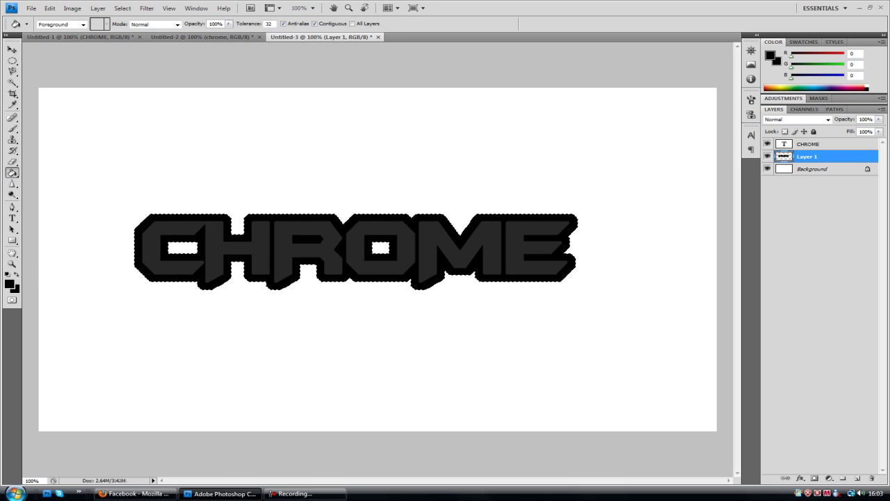
left_click(12, 61)
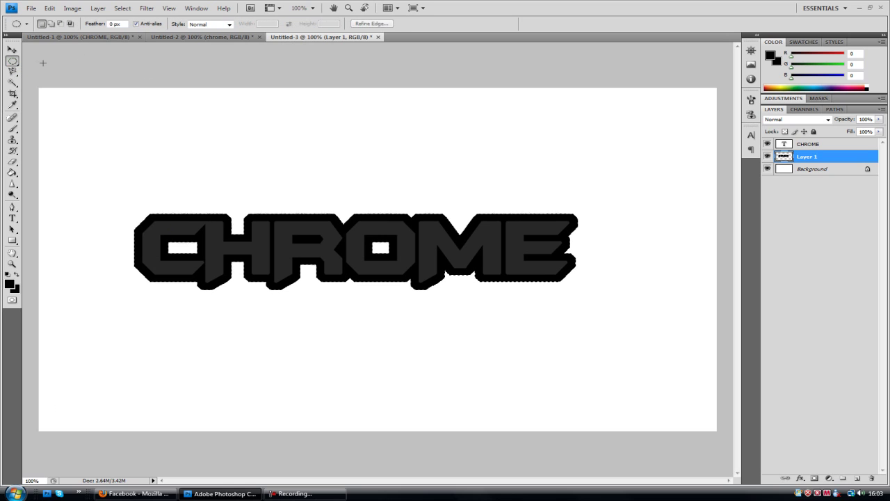
left_click(237, 36)
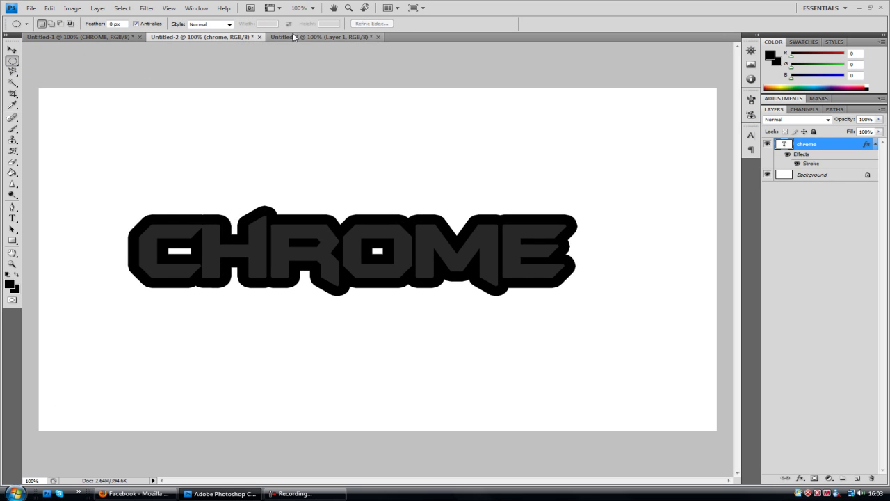
key("ctrl+Tab")
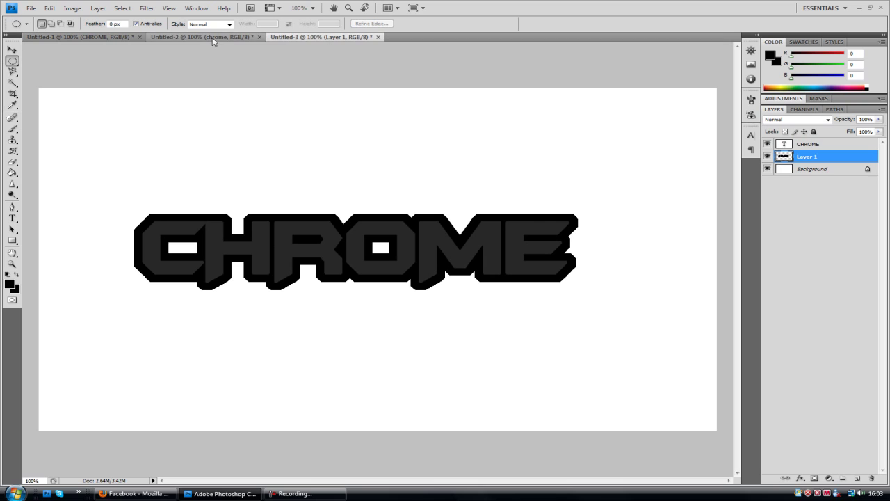
left_click(216, 38)
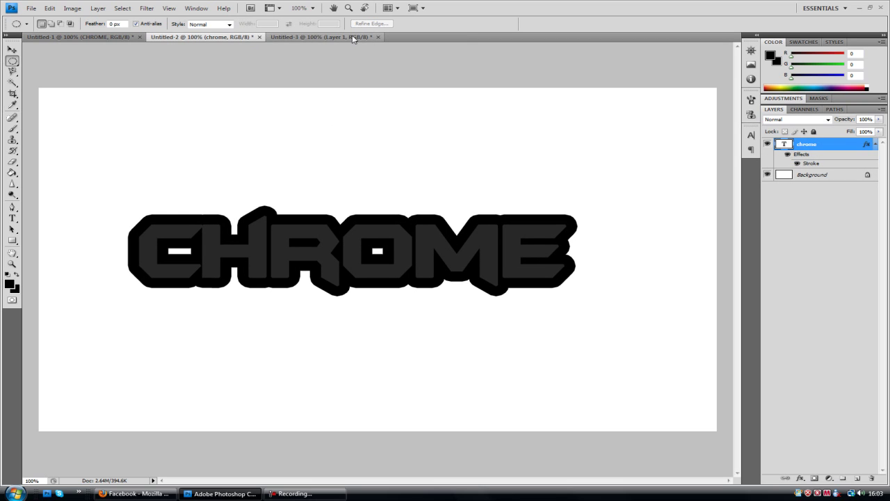
left_click(353, 36)
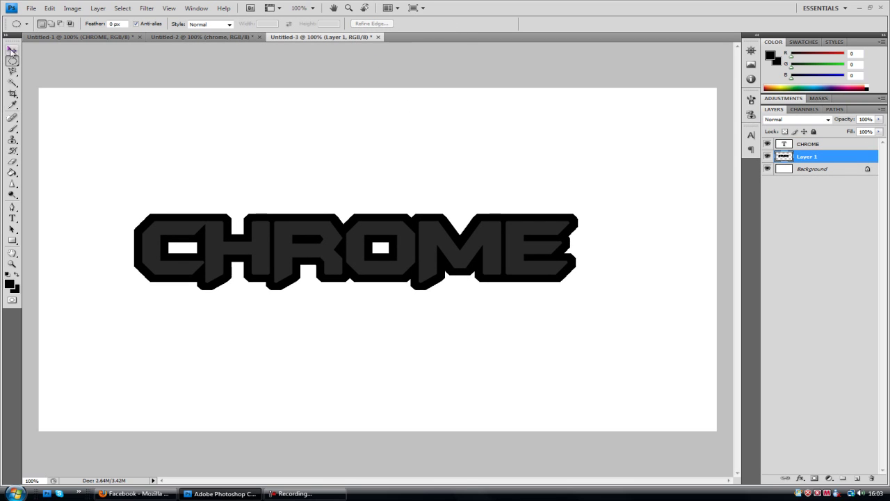
left_click(12, 49)
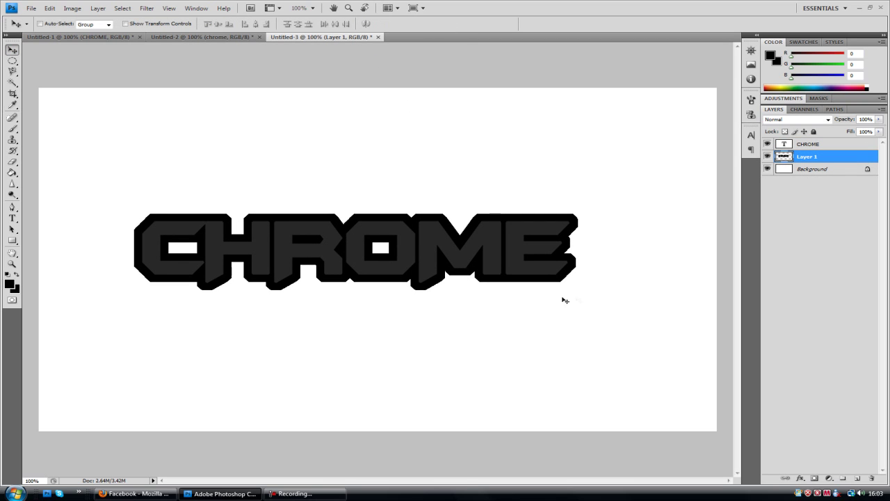
left_click(202, 37)
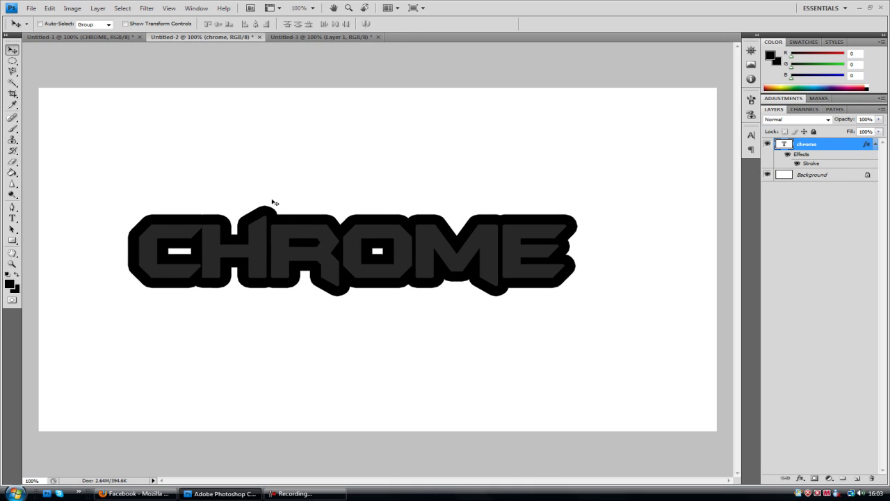
left_click(283, 39)
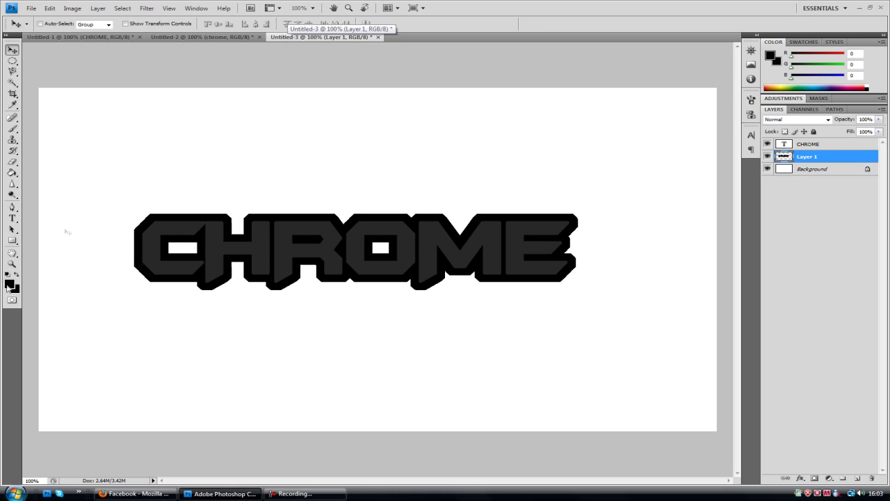
left_click(204, 39)
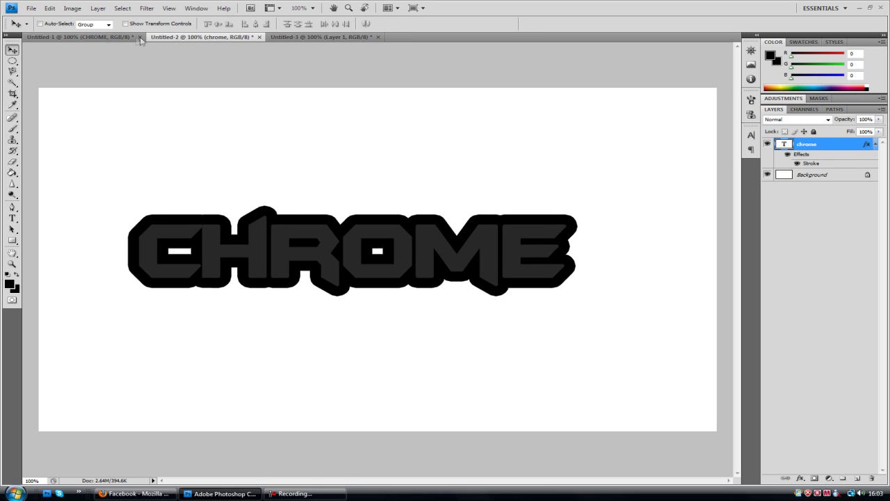
Close Untitled-2 without saving and return to Untitled-3
left_click(95, 38)
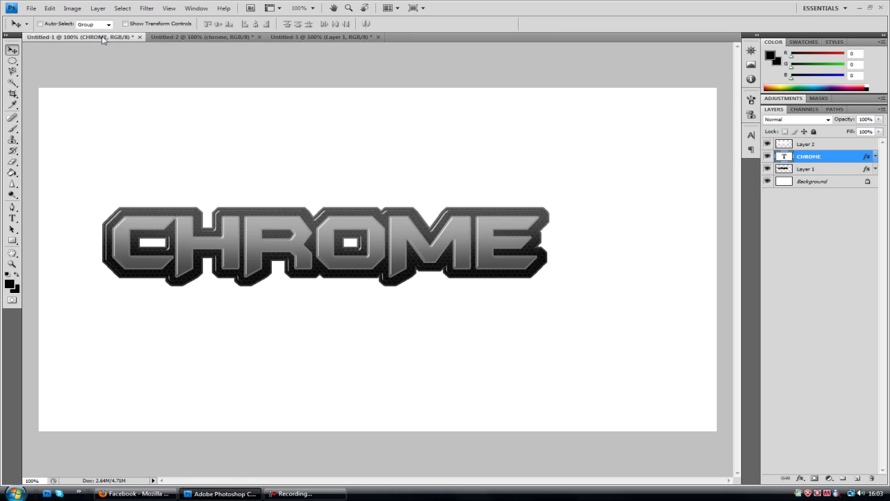
left_click(259, 37)
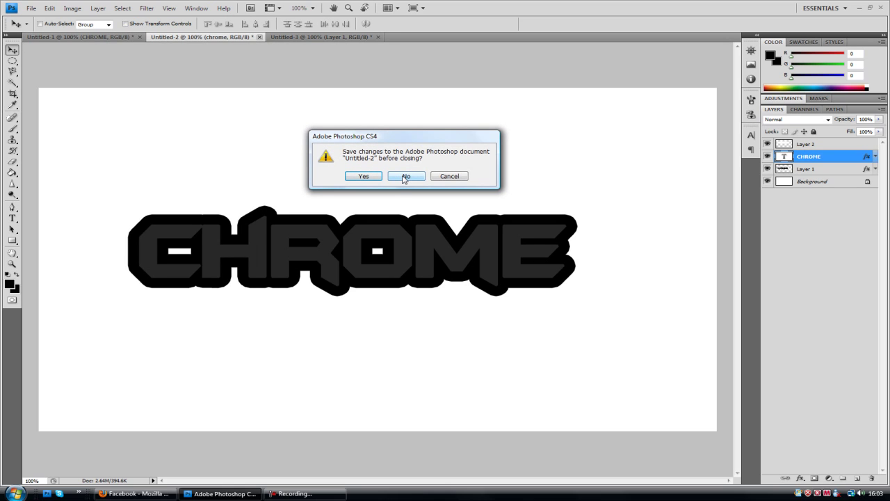
left_click(406, 176)
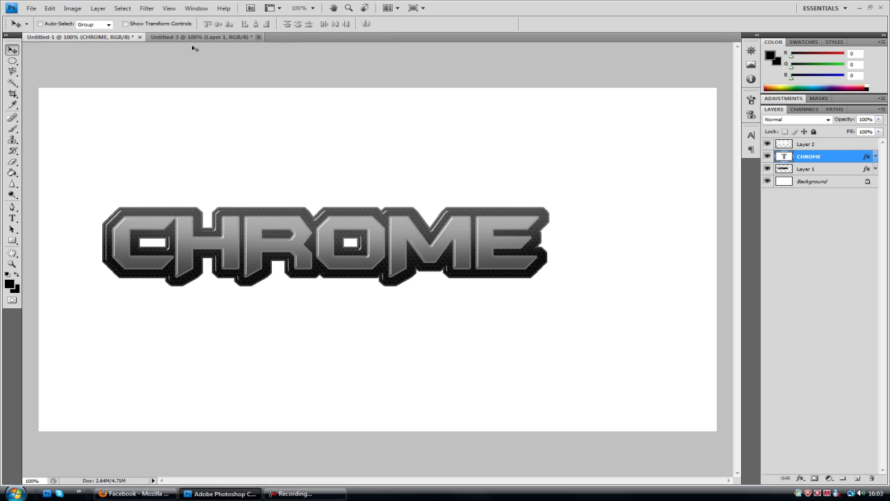
left_click(219, 37)
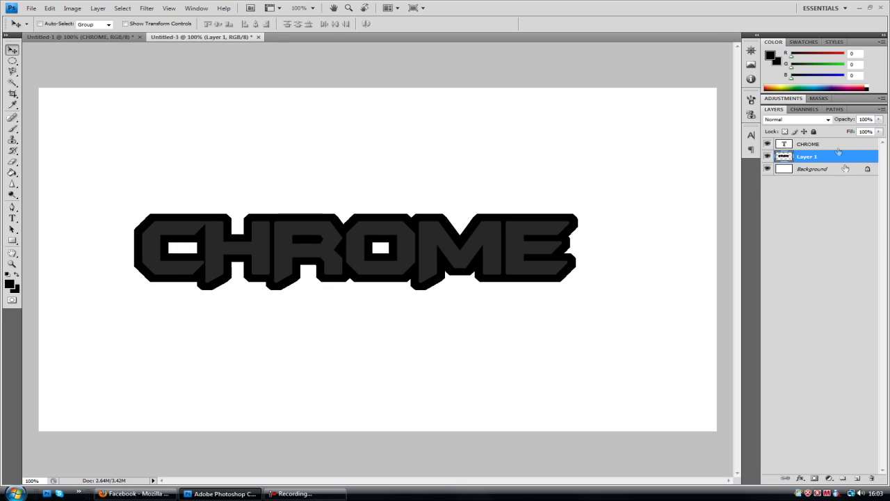
Add a Gradient Overlay to CHROME with its left stop set to 373737
double_click(839, 145)
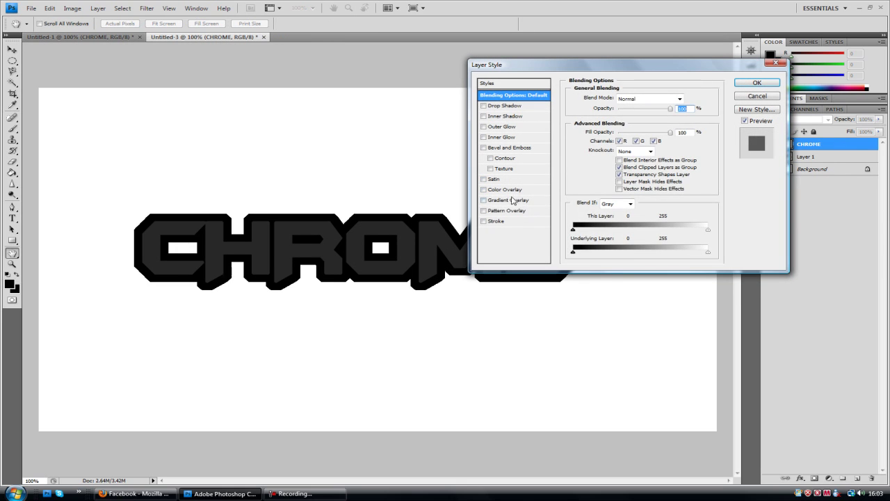
left_click(518, 201)
left_click(638, 119)
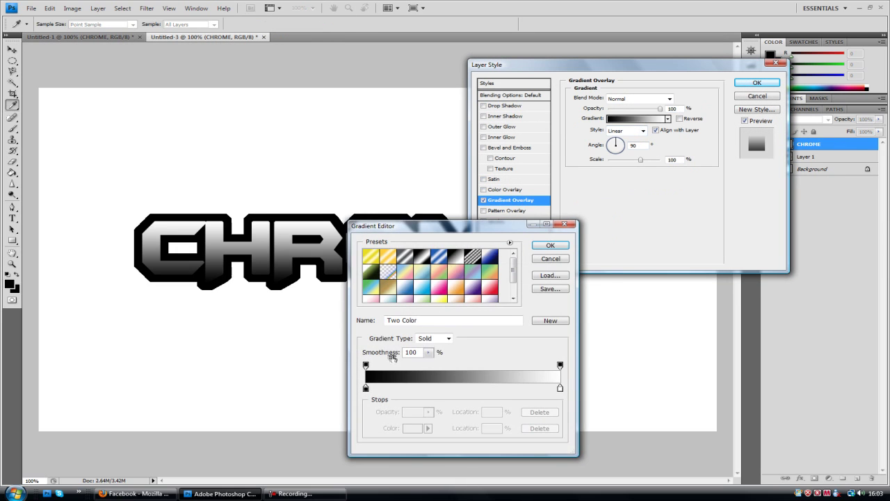
double_click(366, 388)
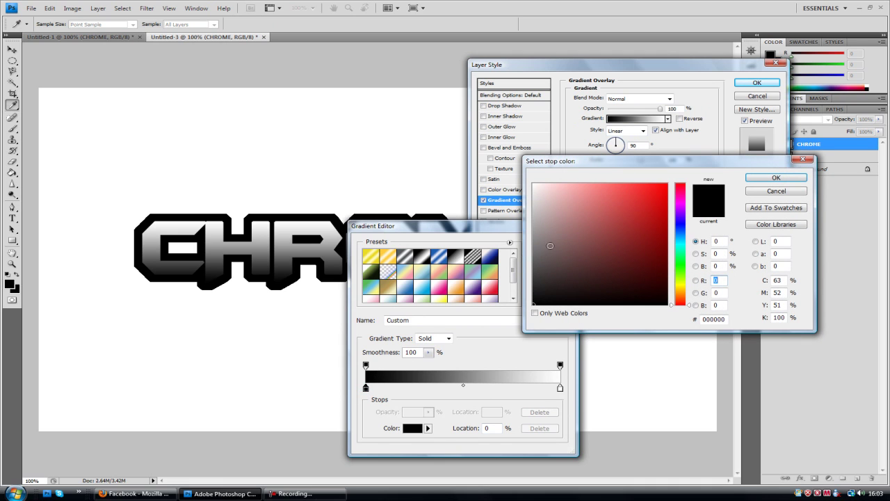
left_click(534, 258)
left_click_drag(533, 259, 521, 278)
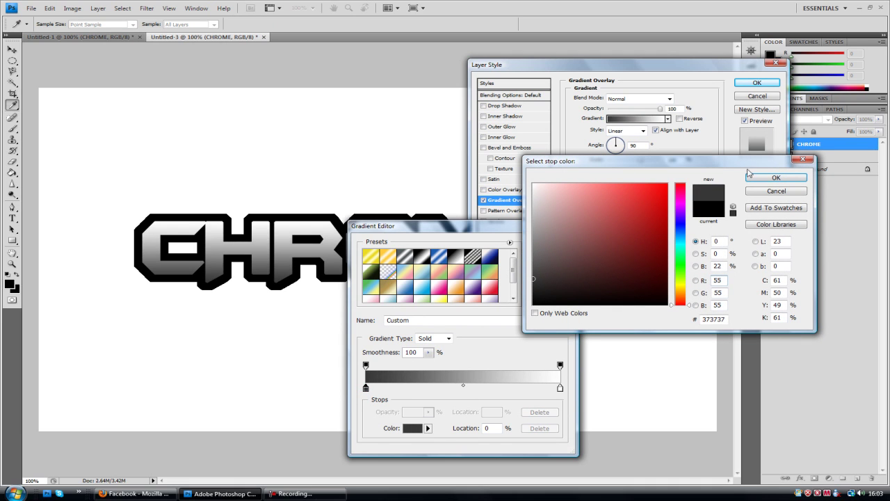
left_click(775, 178)
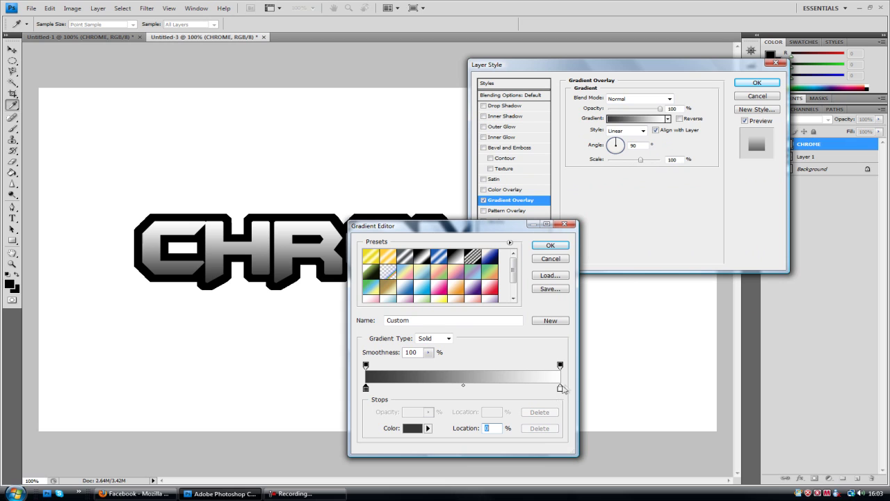
Set the gradient's right stop to mid grey 747474 and apply the overlay
left_click(559, 387)
double_click(560, 387)
left_click(511, 255)
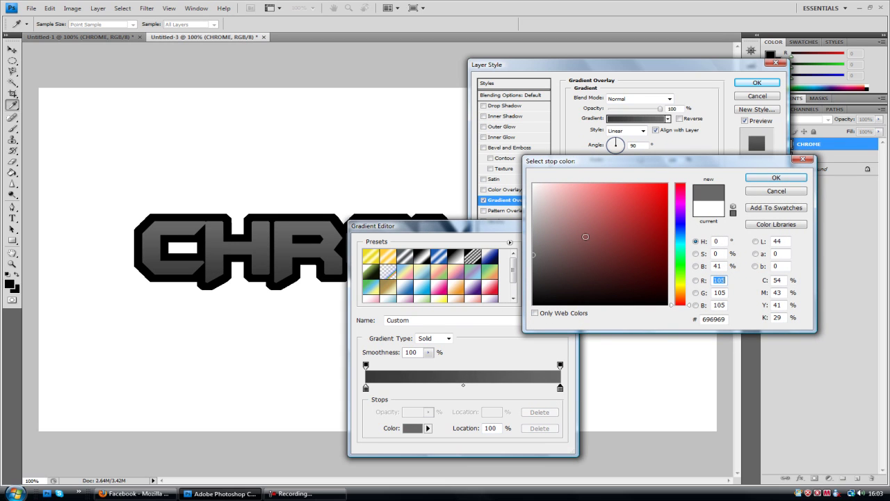
left_click(517, 250)
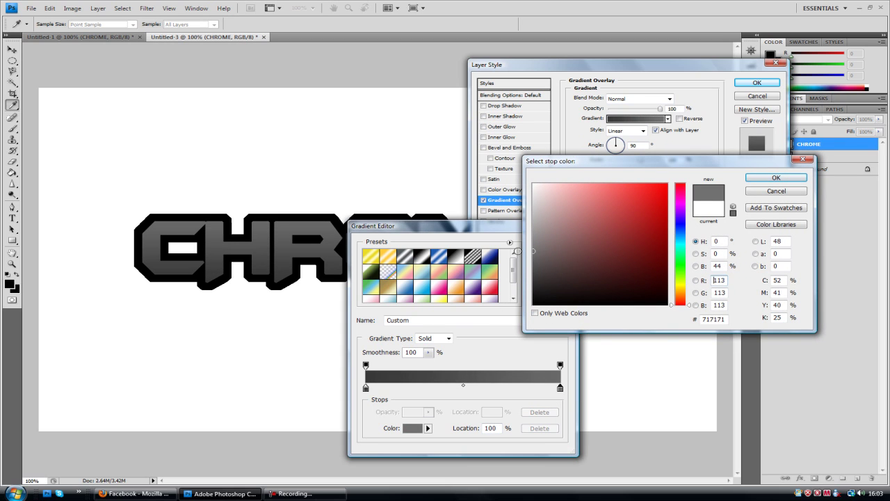
left_click(774, 178)
key("Return")
left_click(756, 82)
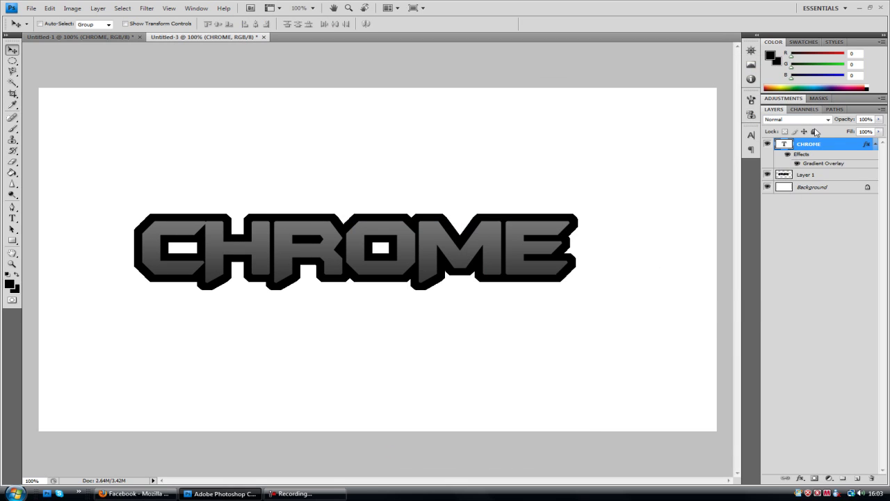
Add a Gradient Overlay to Layer 1 with its left stop set to 141414
left_click(875, 145)
double_click(861, 157)
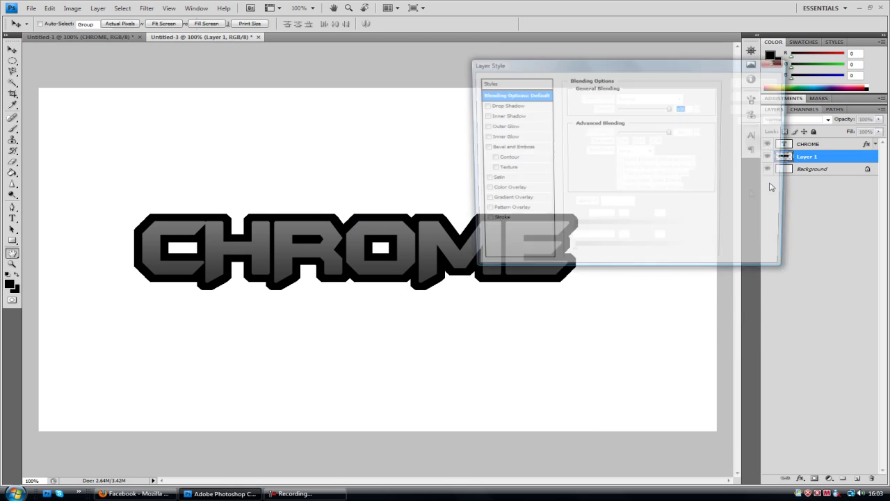
left_click(485, 201)
left_click(507, 200)
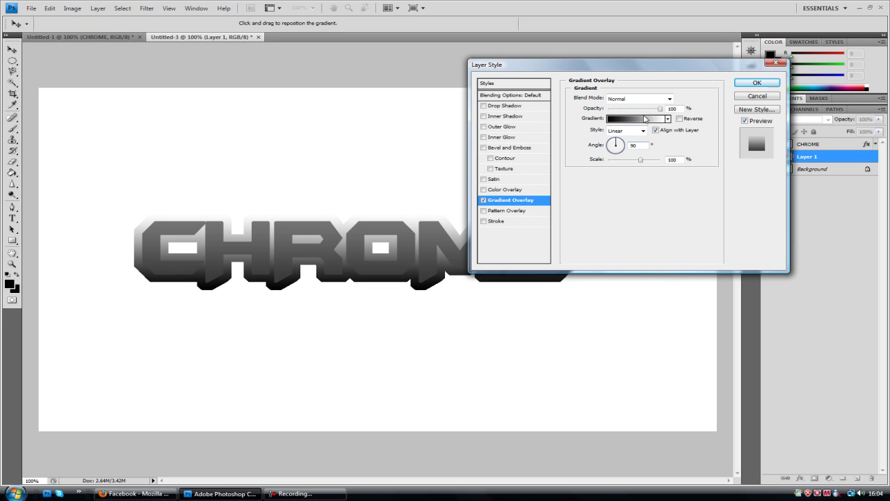
left_click(667, 119)
left_click(621, 122)
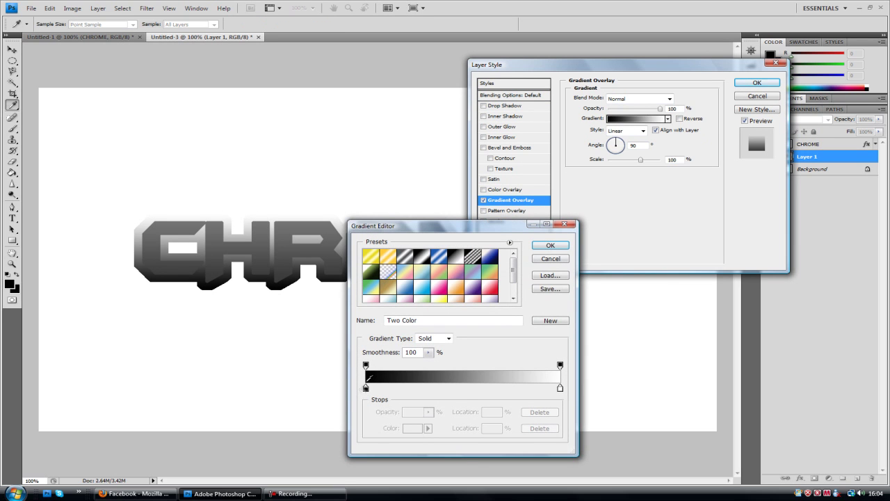
double_click(365, 388)
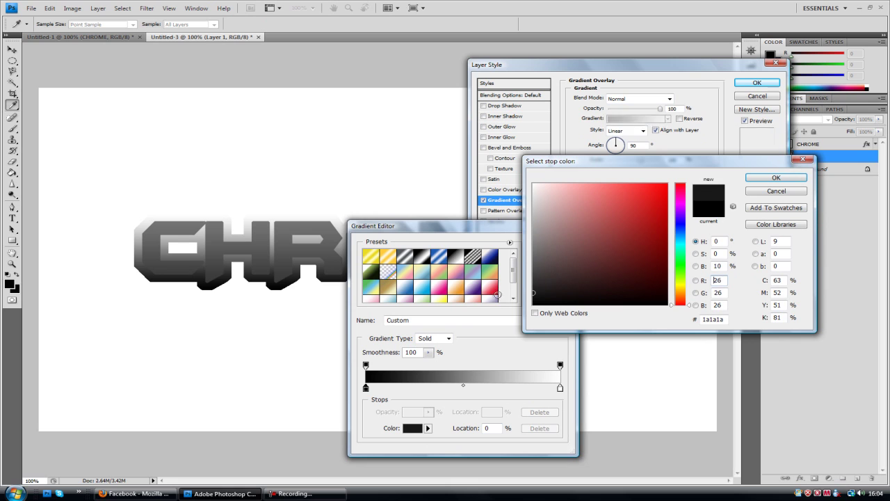
left_click(534, 295)
left_click(776, 177)
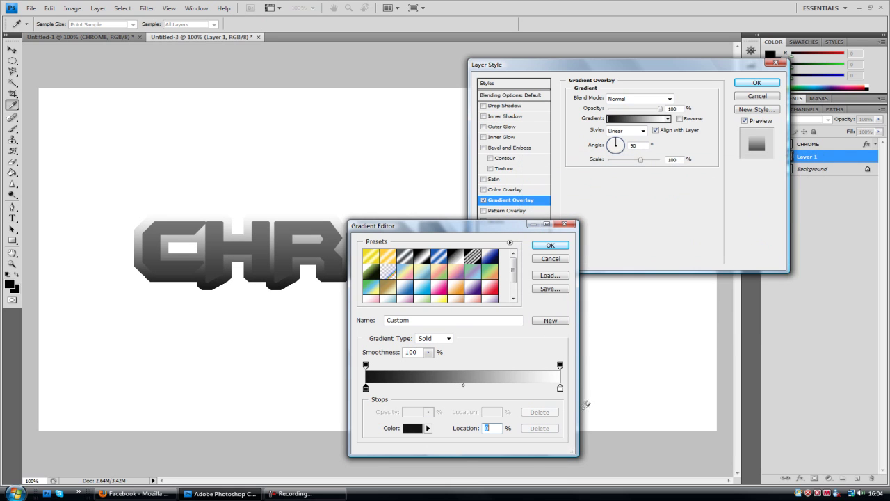
Set the backdrop gradient's right stop to dark grey 272727
left_click(561, 388)
double_click(560, 388)
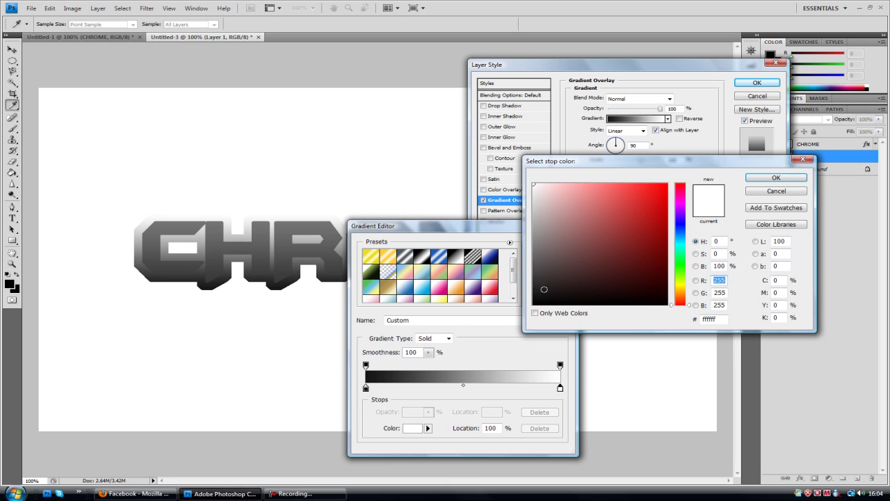
left_click(533, 293)
left_click(533, 286)
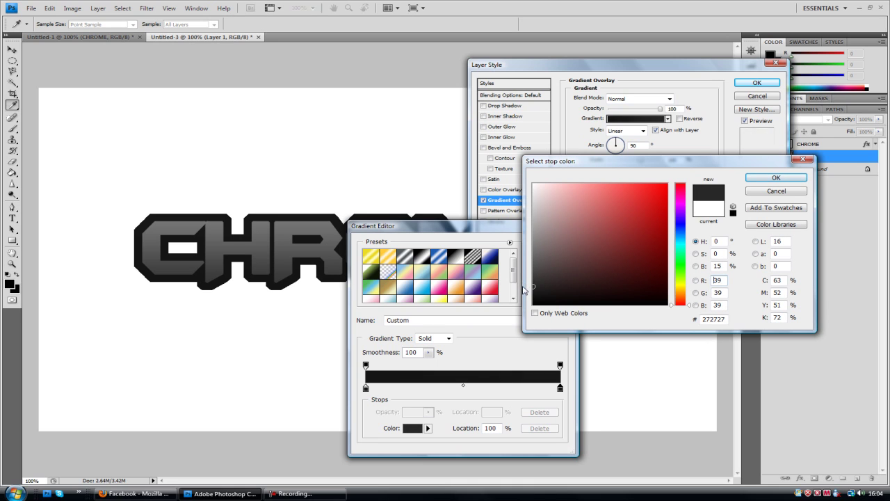
left_click(760, 178)
left_click(550, 245)
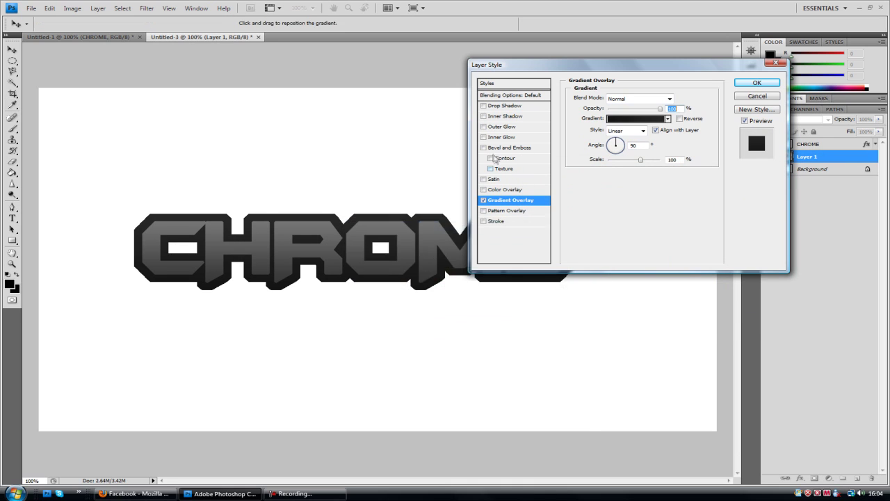
Add Bevel and Emboss to the backdrop with adjusted angle and altitude
left_click(511, 148)
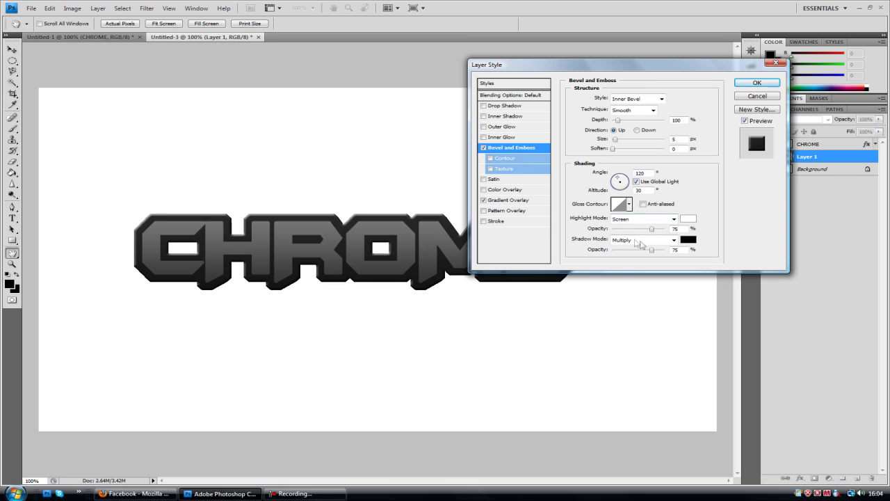
left_click_drag(626, 189, 619, 183)
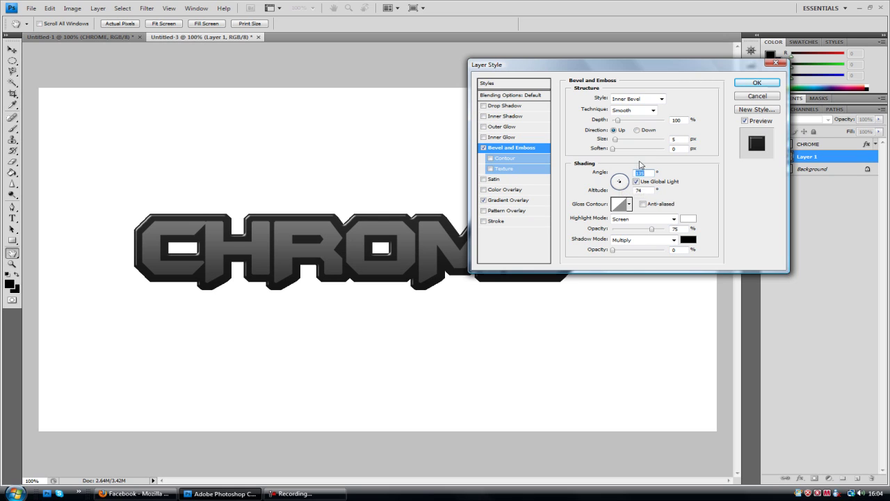
left_click(757, 82)
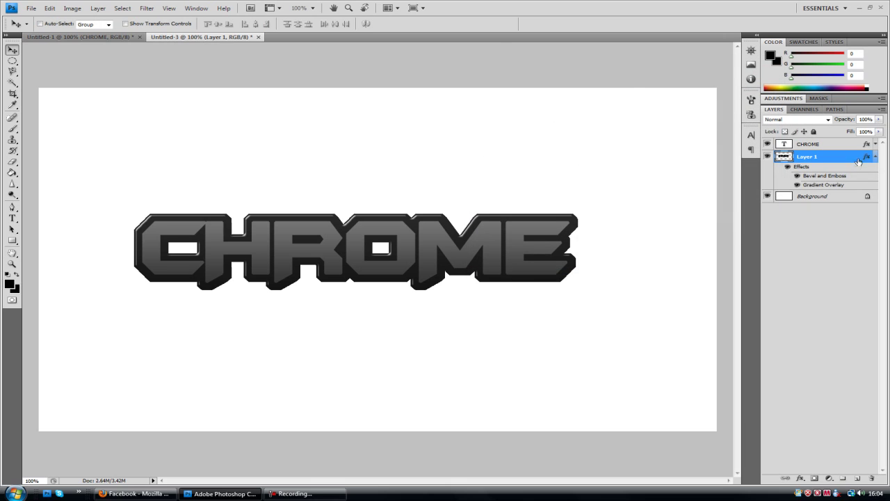
Give the CHROME text Bevel and Emboss with shadow opacity 0
left_click(875, 155)
double_click(854, 144)
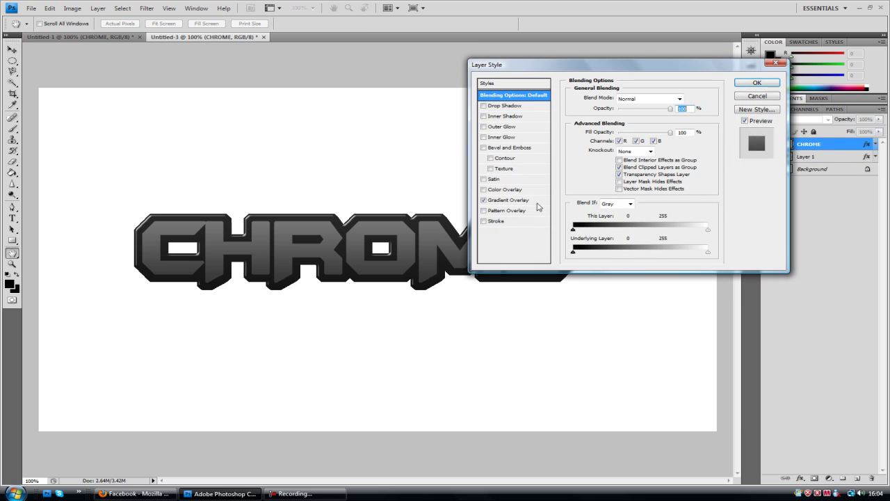
left_click(484, 148)
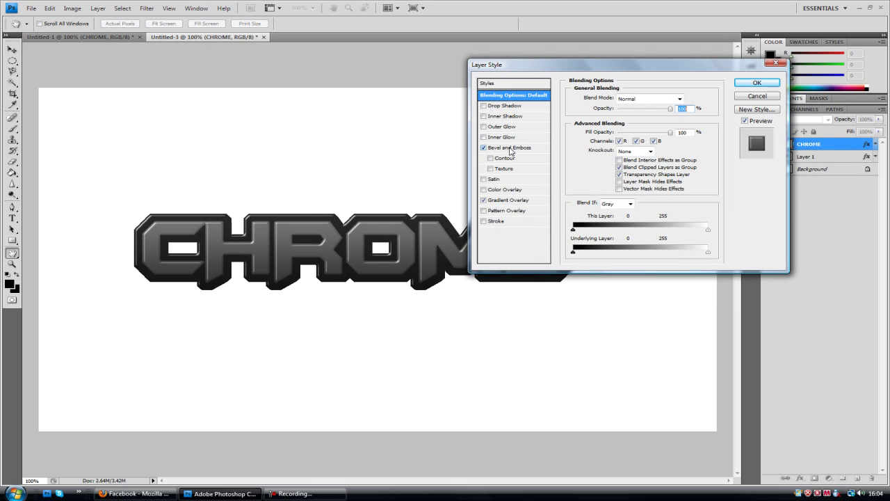
left_click(511, 148)
left_click_drag(652, 250, 461, 258)
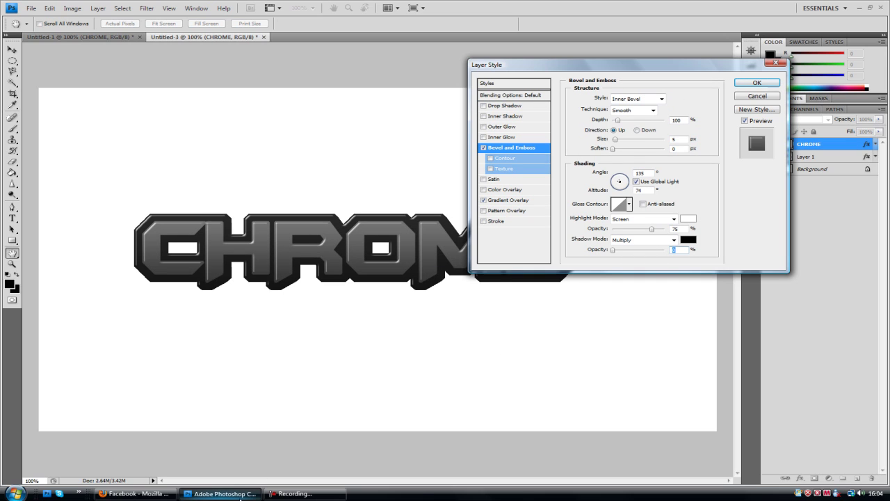
Add a 3 px #111111 outside stroke and an inner shadow to CHROME
left_click(484, 221)
left_click(495, 221)
left_click(601, 157)
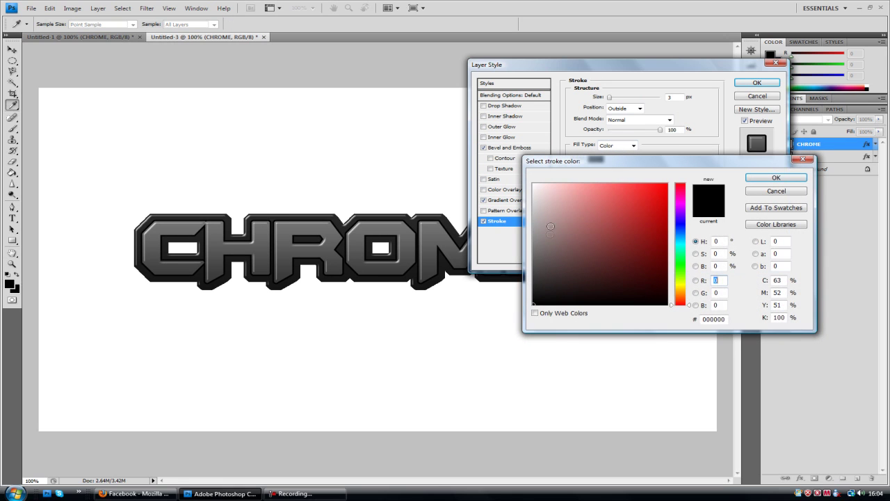
left_click(472, 298)
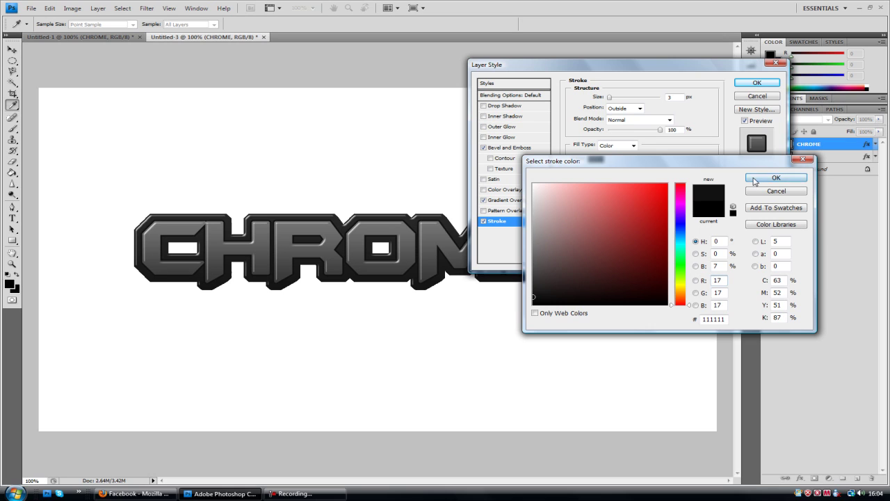
left_click(755, 180)
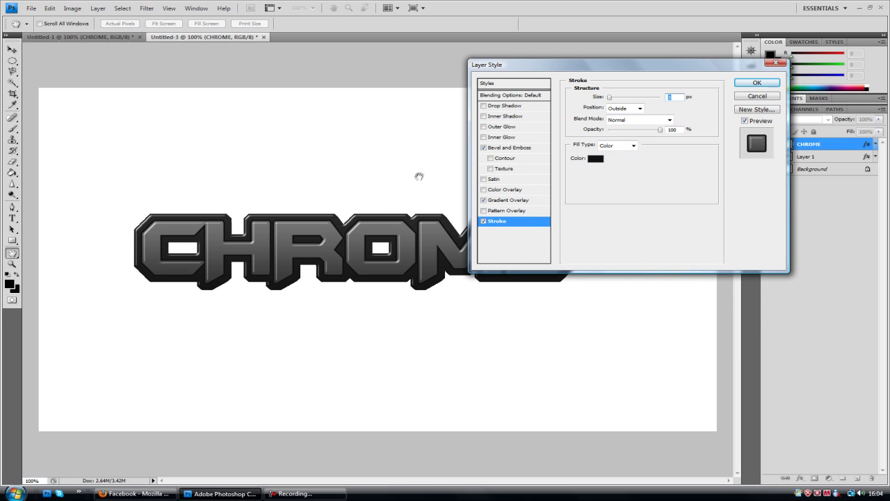
left_click(484, 116)
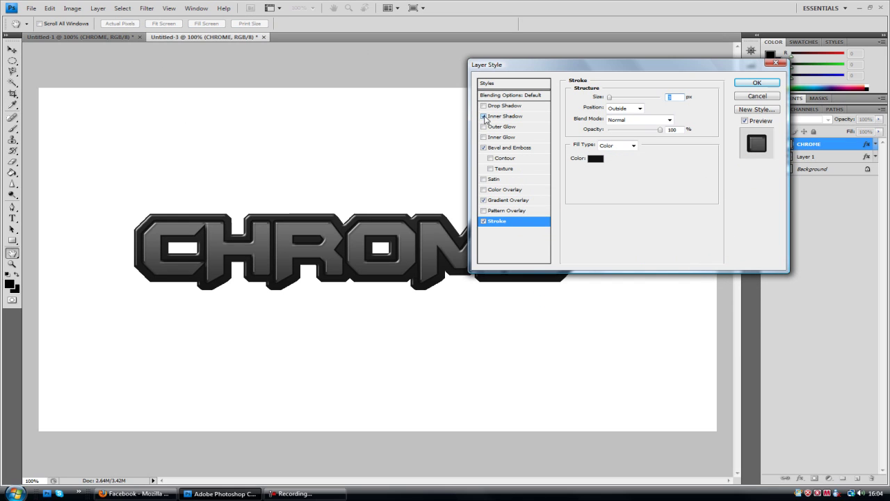
left_click(757, 82)
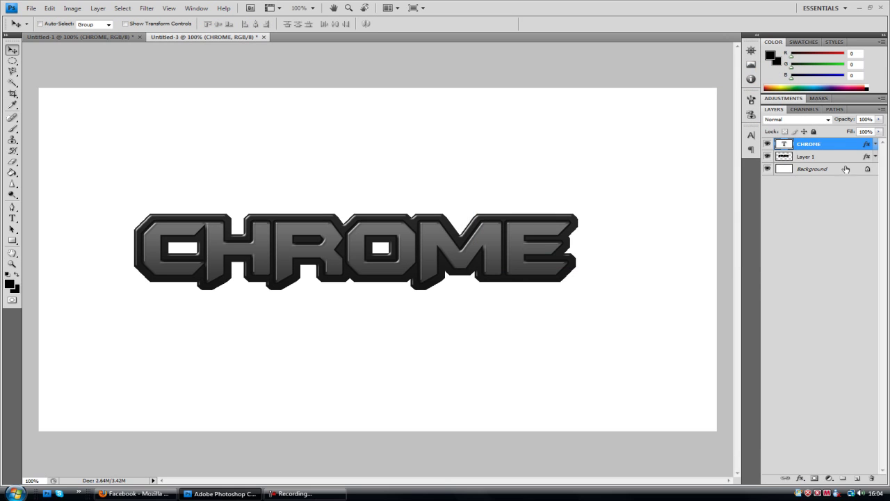
left_click(844, 162)
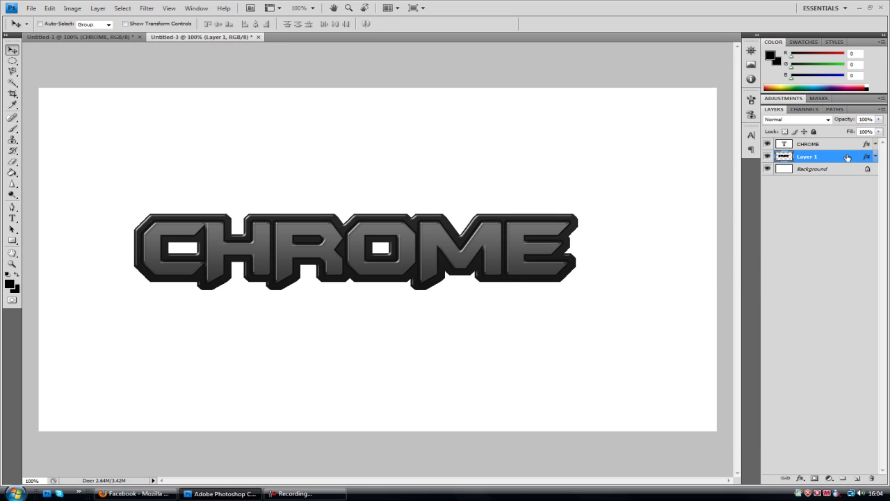
Replace Layer 1's gradient overlay with a black Color Overlay at slightly lowered opacity
double_click(847, 157)
left_click(520, 211)
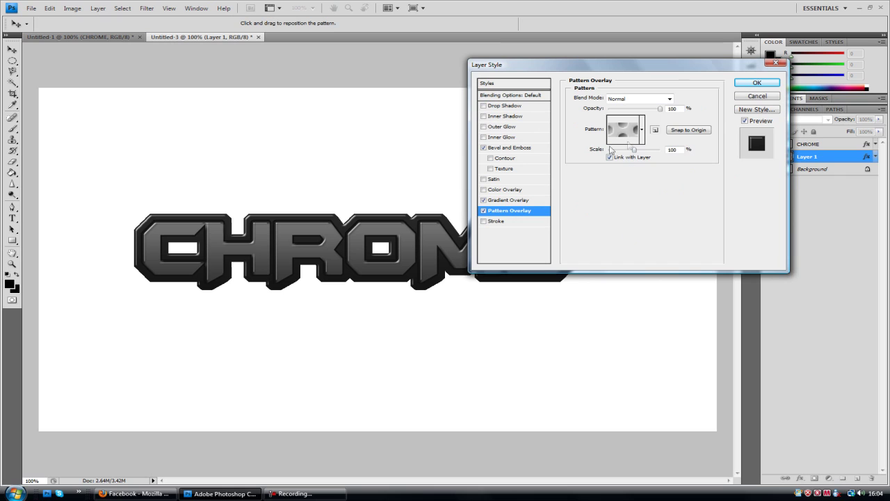
left_click(511, 200)
mouse_move(660, 109)
left_mouse_down()
mouse_move(653, 112)
mouse_move(660, 119)
left_mouse_up()
left_click(483, 189)
left_click(483, 199)
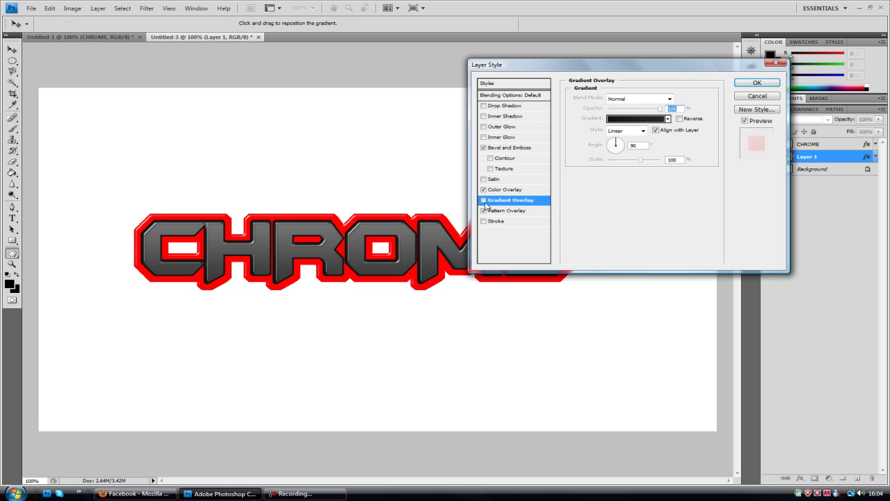
left_click(510, 190)
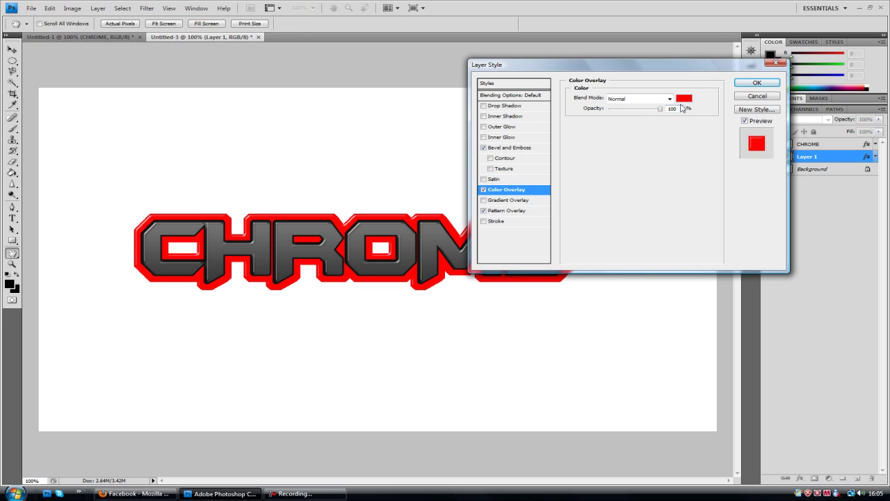
left_click(684, 98)
type("000000")
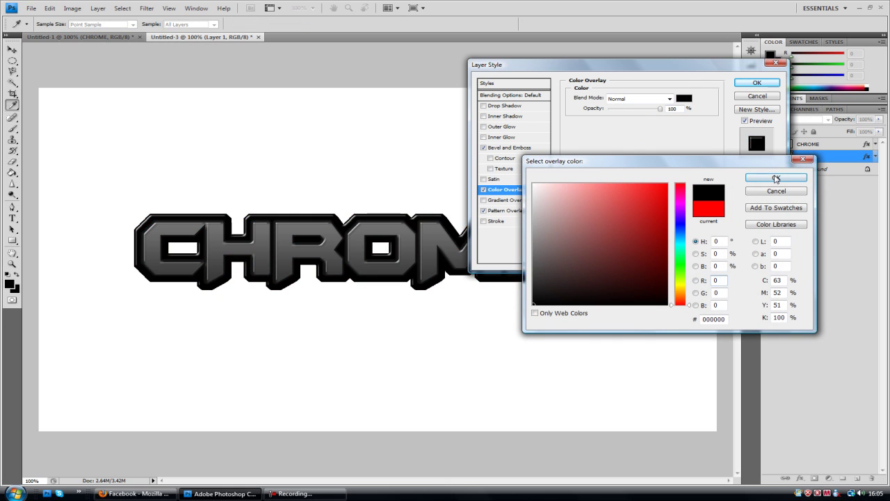
left_click(776, 179)
left_click_drag(661, 109, 654, 110)
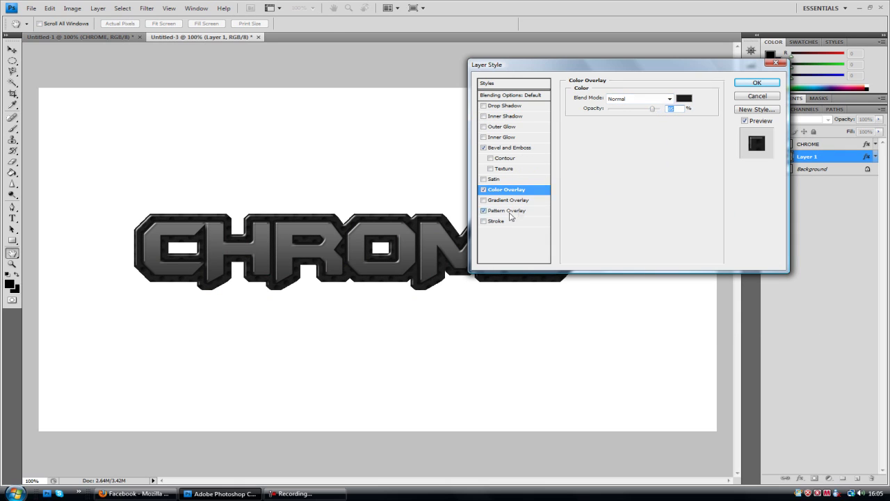
Apply a light hexagon Pattern Overlay at 31% scale to Layer 1
left_click(509, 212)
left_click(642, 130)
left_click(574, 188)
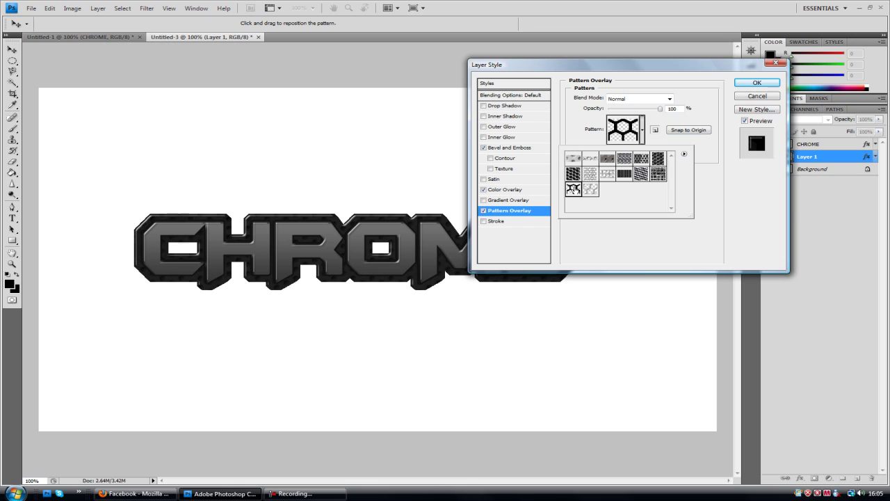
left_click(589, 189)
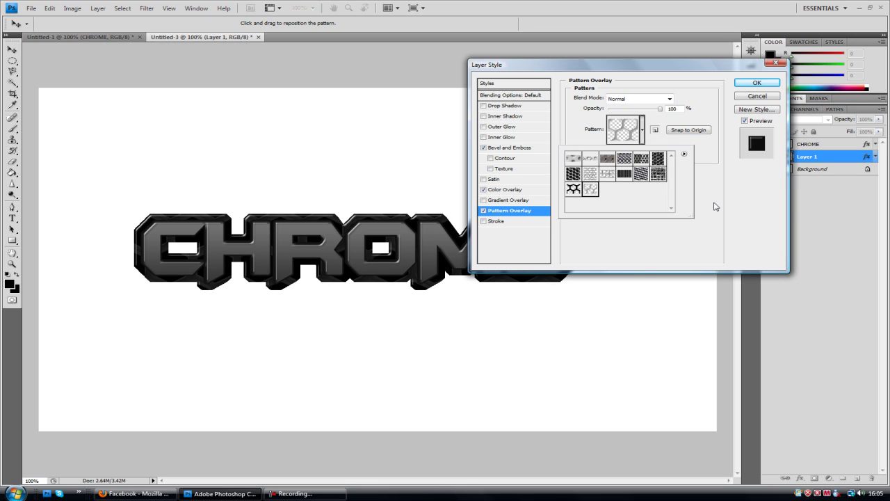
left_click(710, 206)
left_click_drag(636, 151, 612, 151)
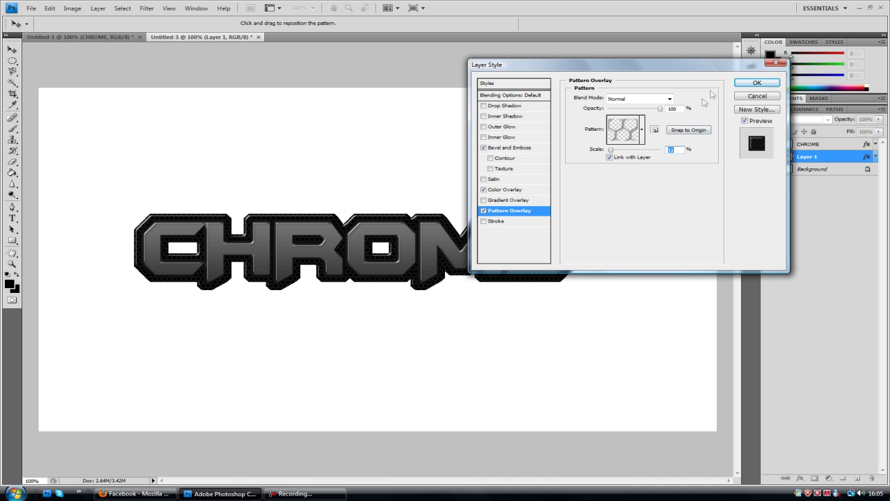
left_click(755, 83)
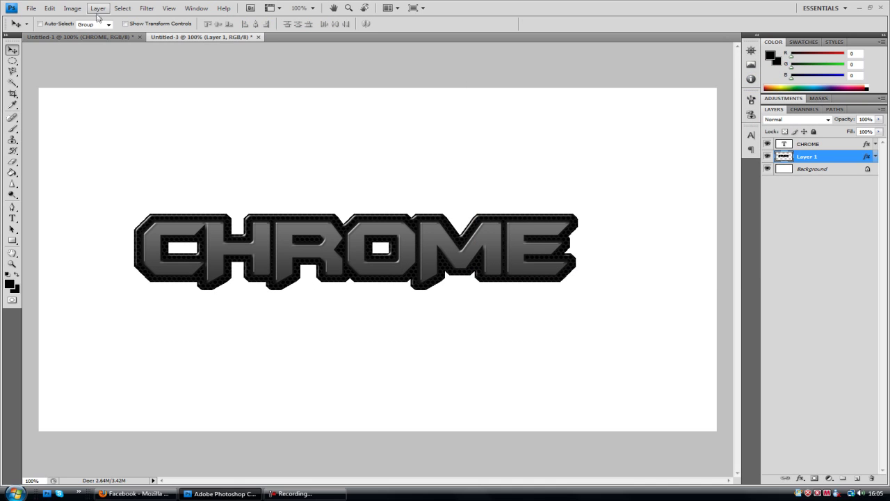
Switch to the finished Untitled-1 chrome example document
left_click(98, 37)
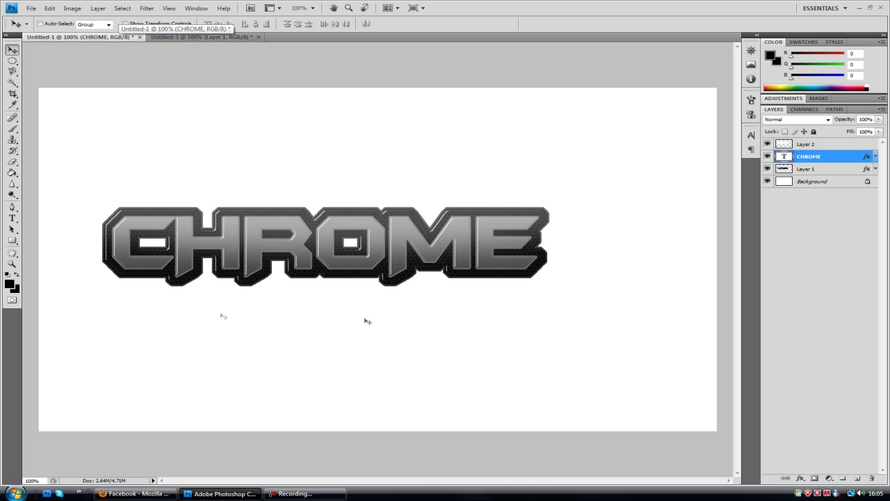